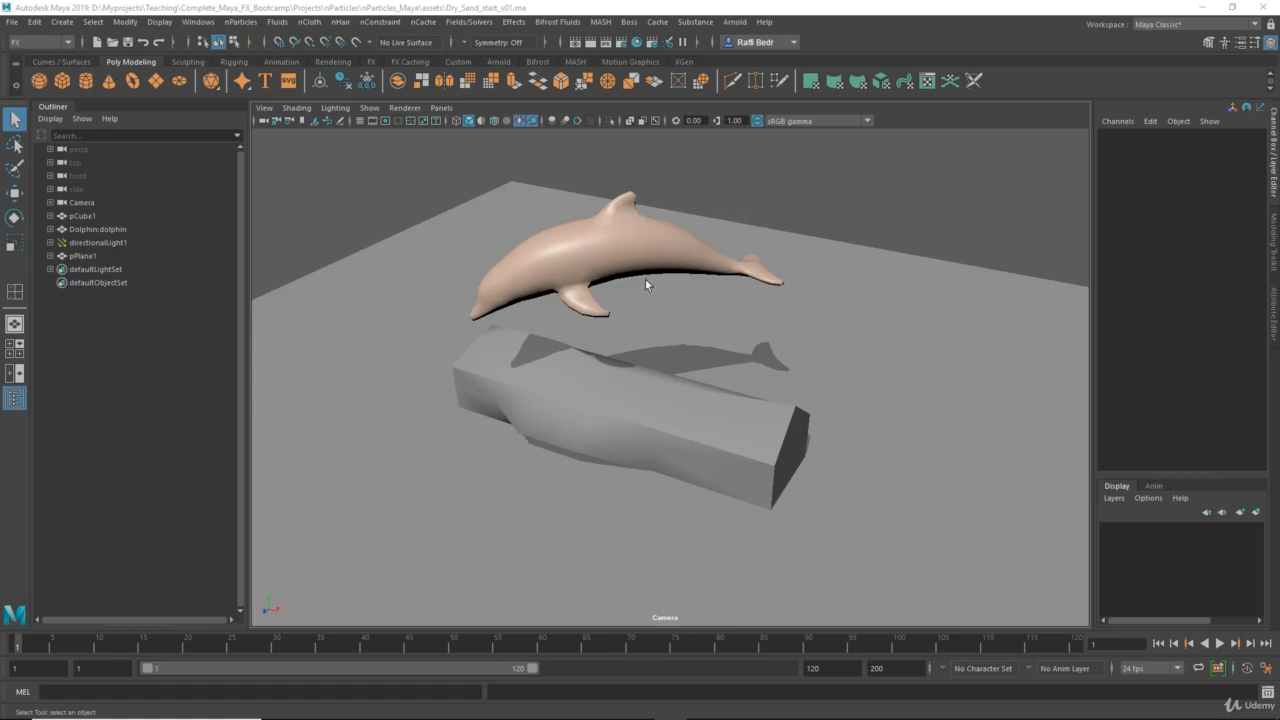
pyautogui.click(633, 263)
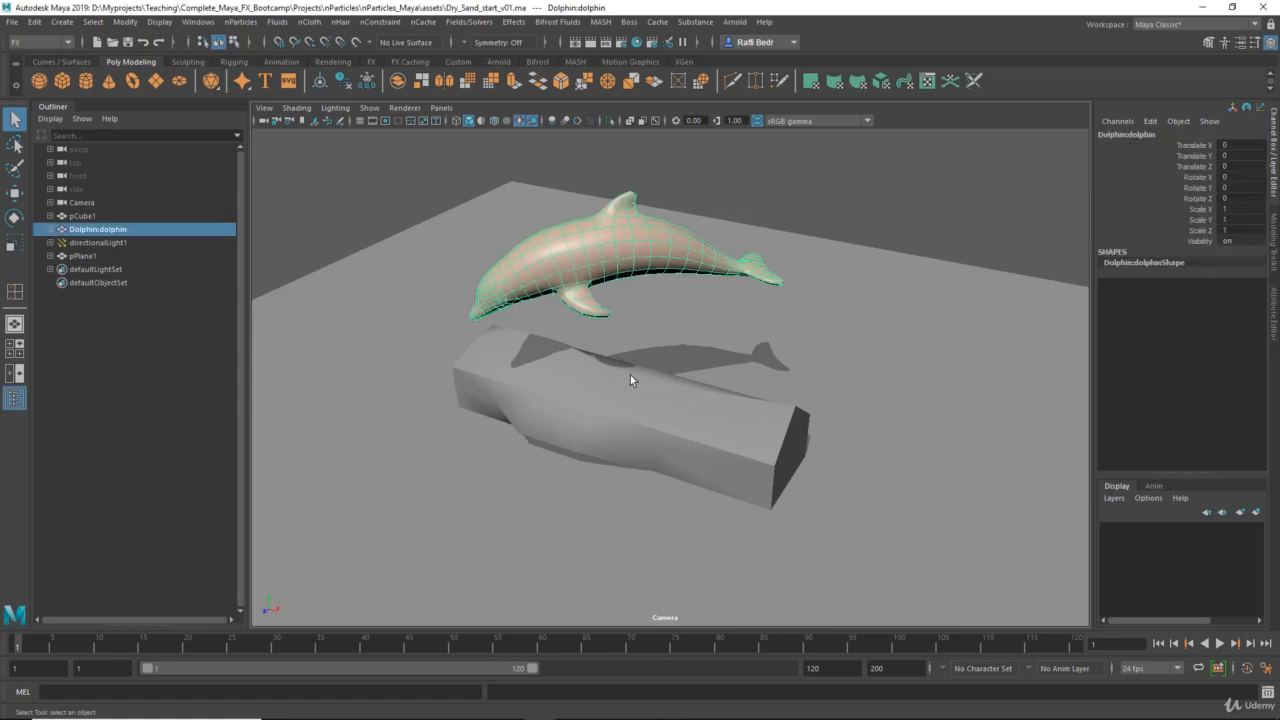
pyautogui.click(631, 375)
pyautogui.click(654, 243)
pyautogui.click(616, 358)
# Step: Select the dolphin mesh, bring up the nParticles Fill Object options and reset them to defaults
pyautogui.click(694, 243)
pyautogui.click(241, 23)
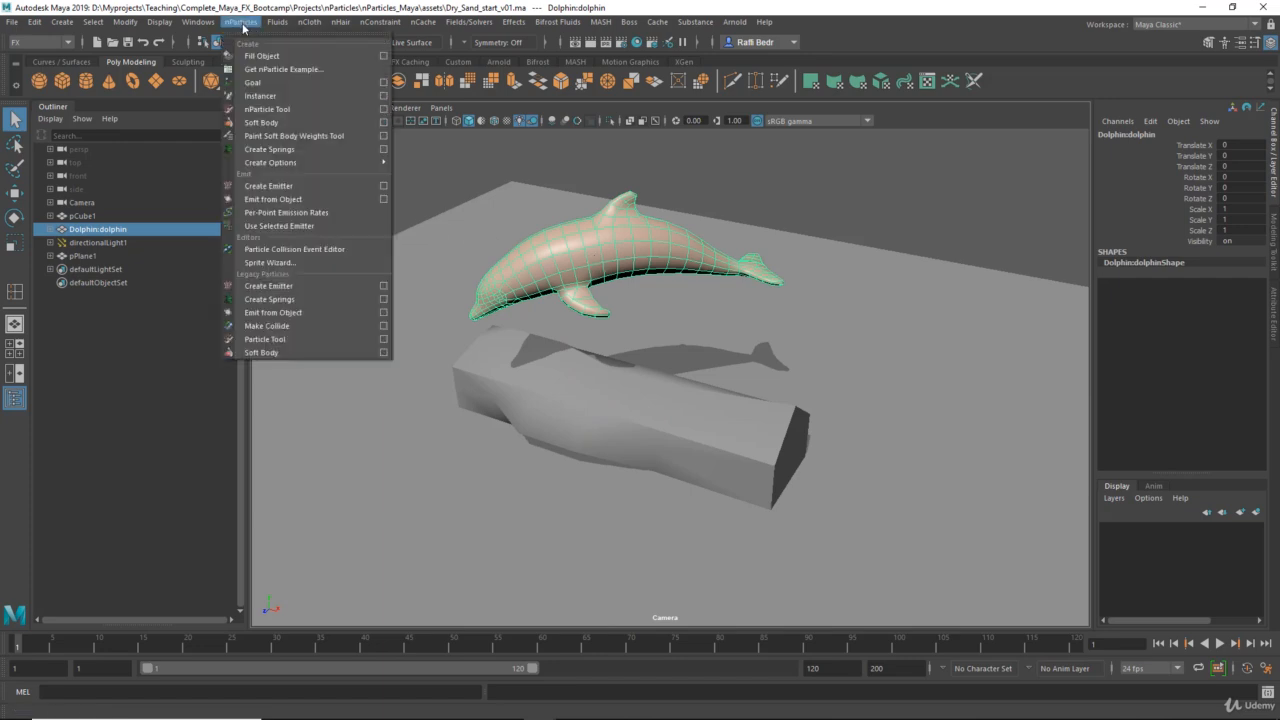
pyautogui.click(384, 61)
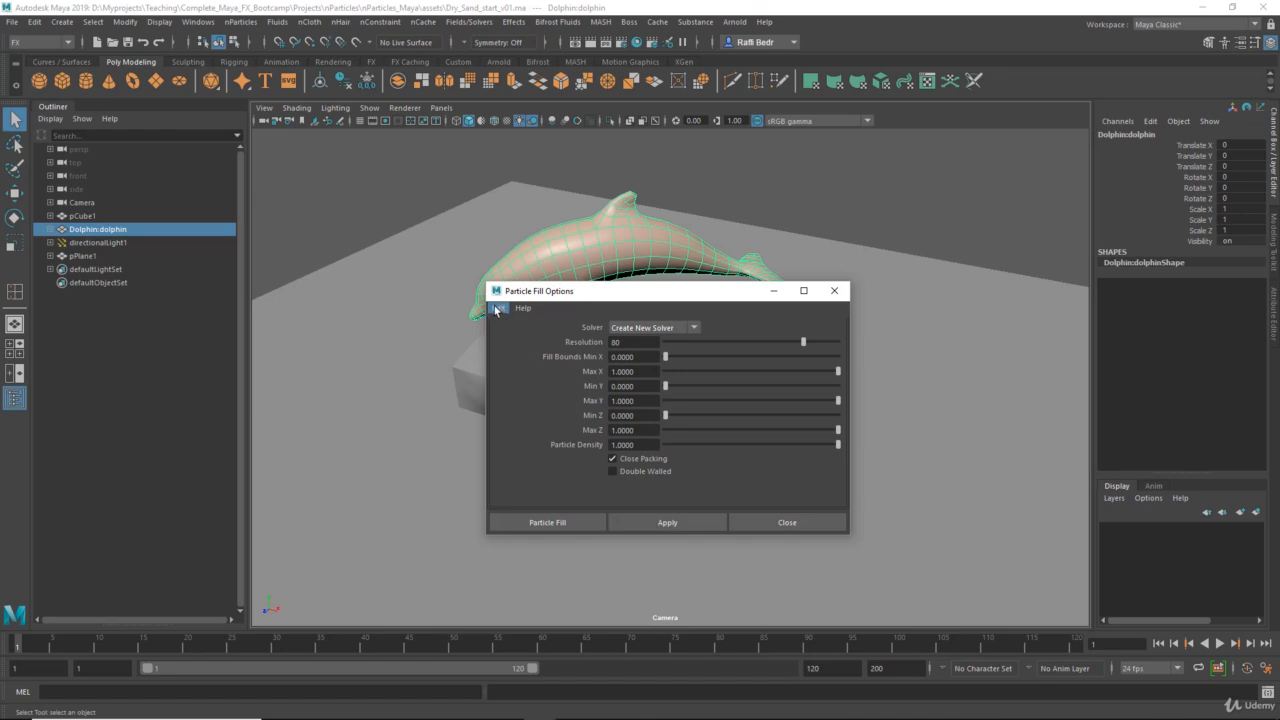
pyautogui.click(497, 308)
pyautogui.click(512, 335)
# Step: Fill the dolphin mesh with nParticles at a Resolution of 60, using a new solver
pyautogui.moveTo(621, 298); pyautogui.dragTo(788, 197)
pyautogui.click(806, 238)
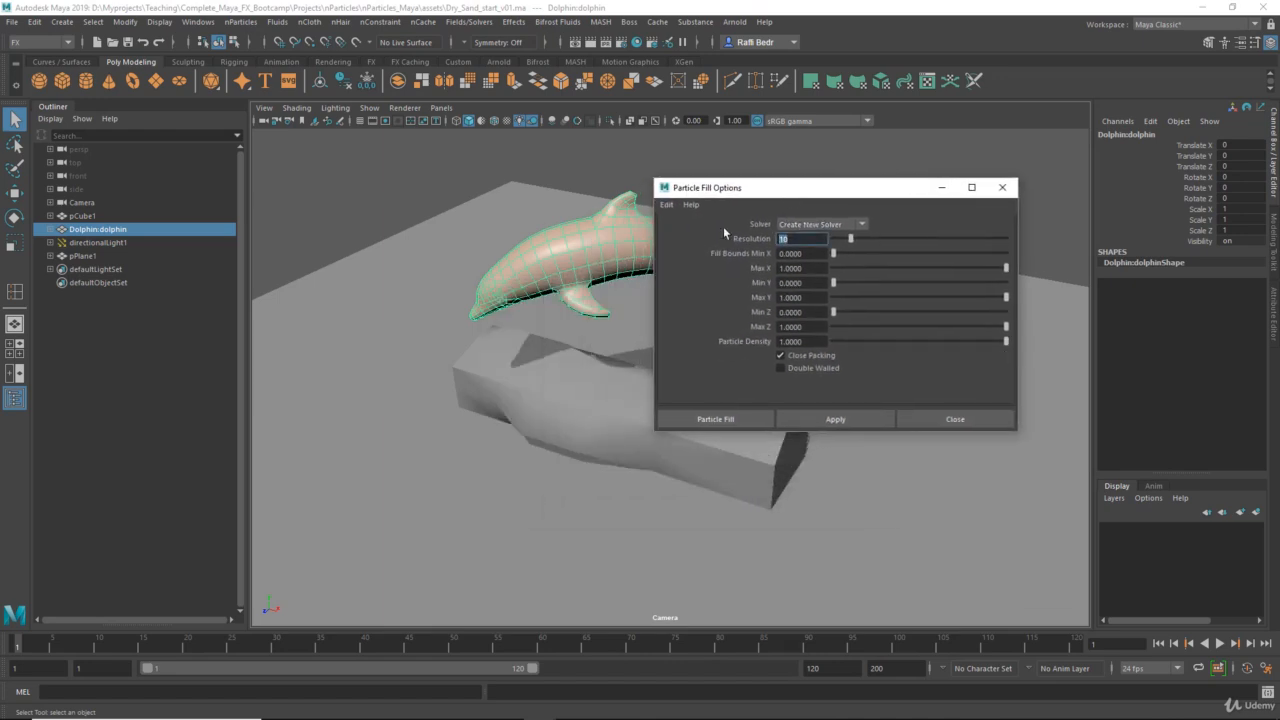
pyautogui.write('60')
pyautogui.press('Return')
pyautogui.moveTo(833, 193); pyautogui.dragTo(811, 185)
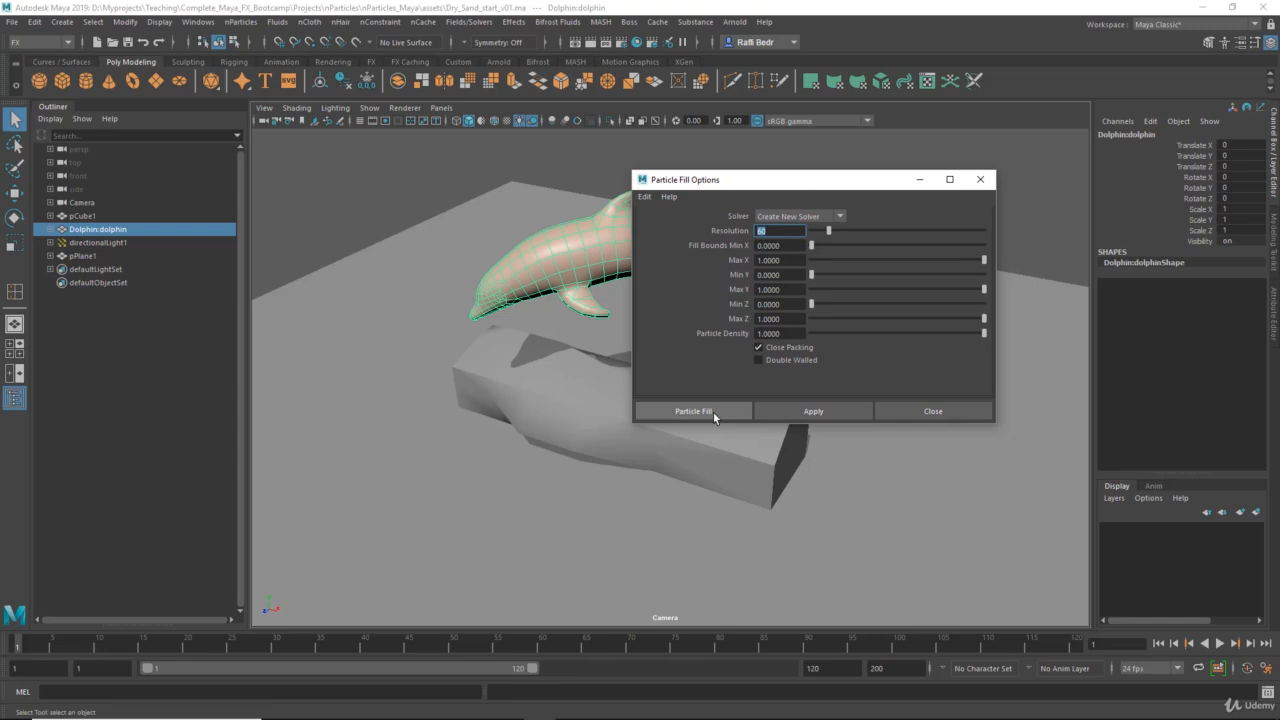
pyautogui.click(715, 418)
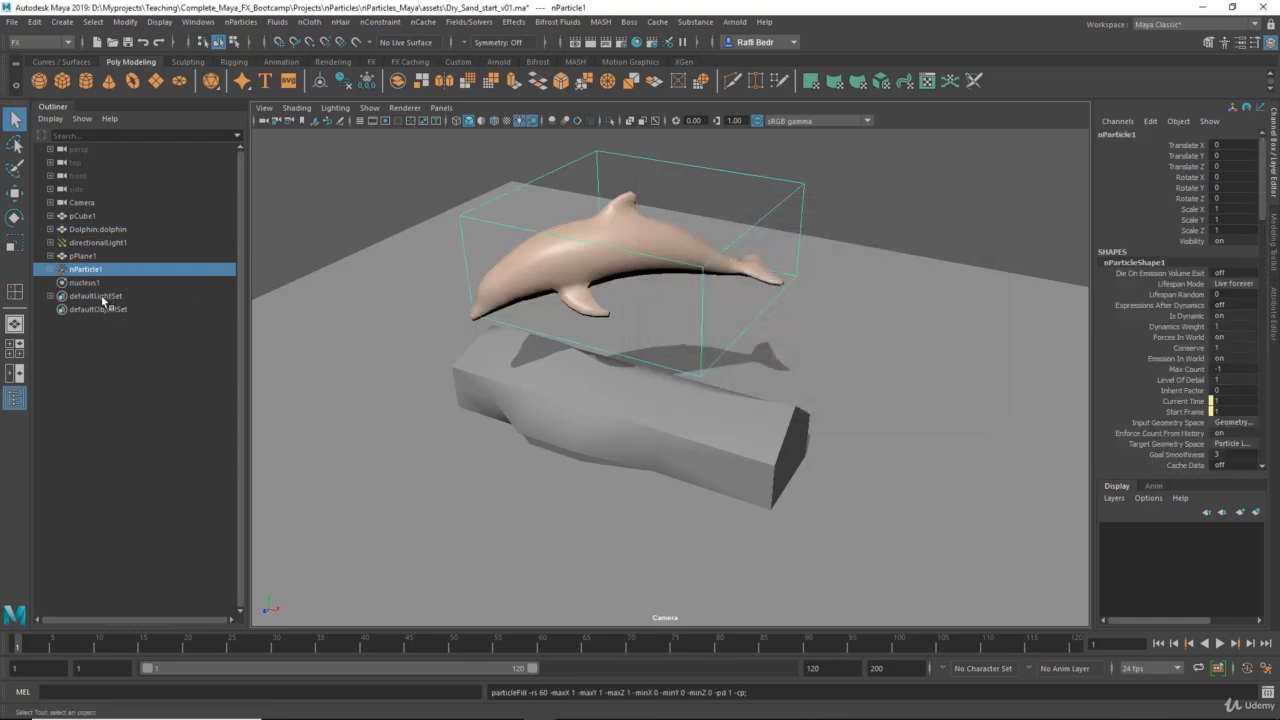
pyautogui.moveTo(72, 281); pyautogui.dragTo(74, 264)
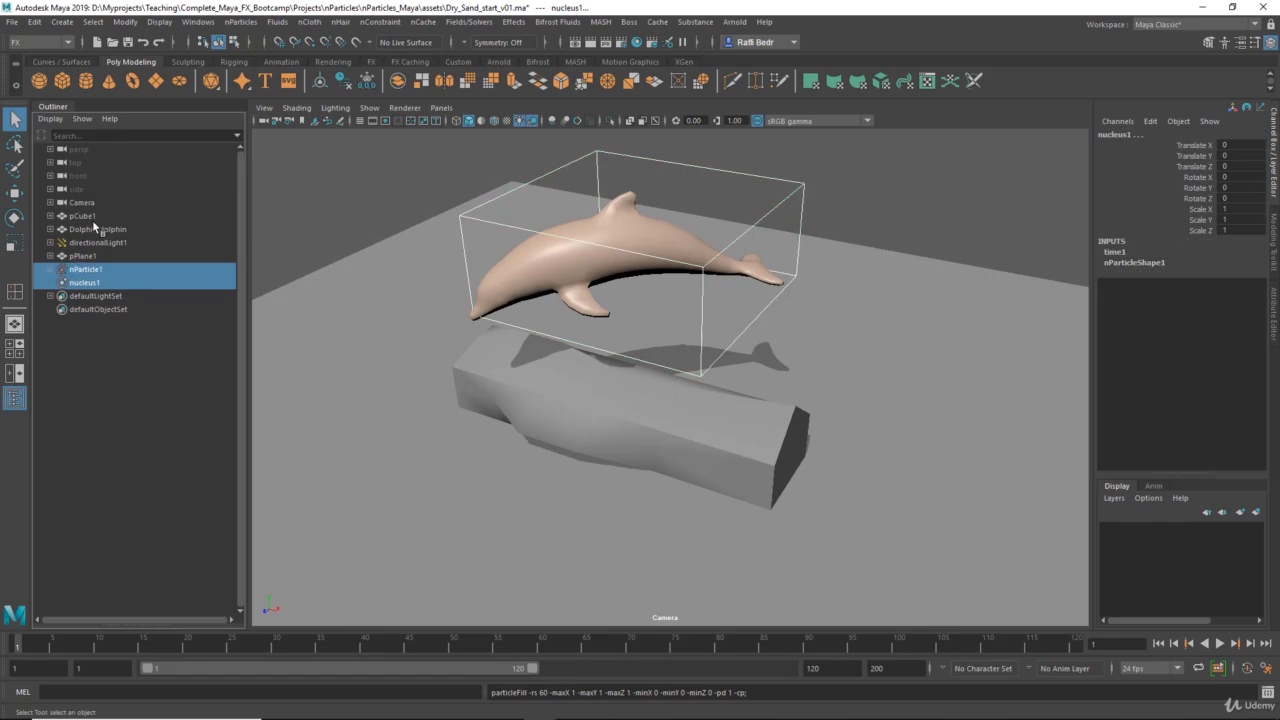
pyautogui.click(91, 216)
pyautogui.click(88, 204)
pyautogui.click(97, 229)
pyautogui.click(100, 269)
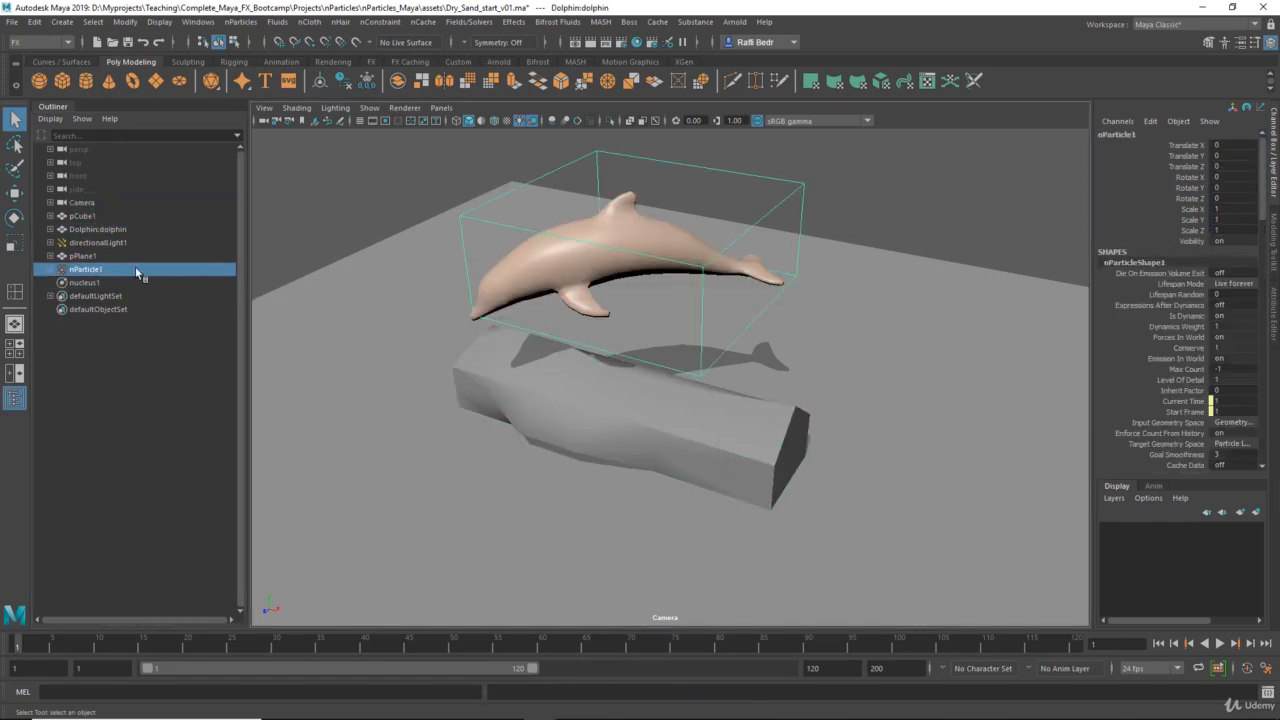
# Step: Hide the original dolphin mesh, leaving the particle fill in view
pyautogui.click(105, 229)
pyautogui.hotkey('ctrl', 'h')
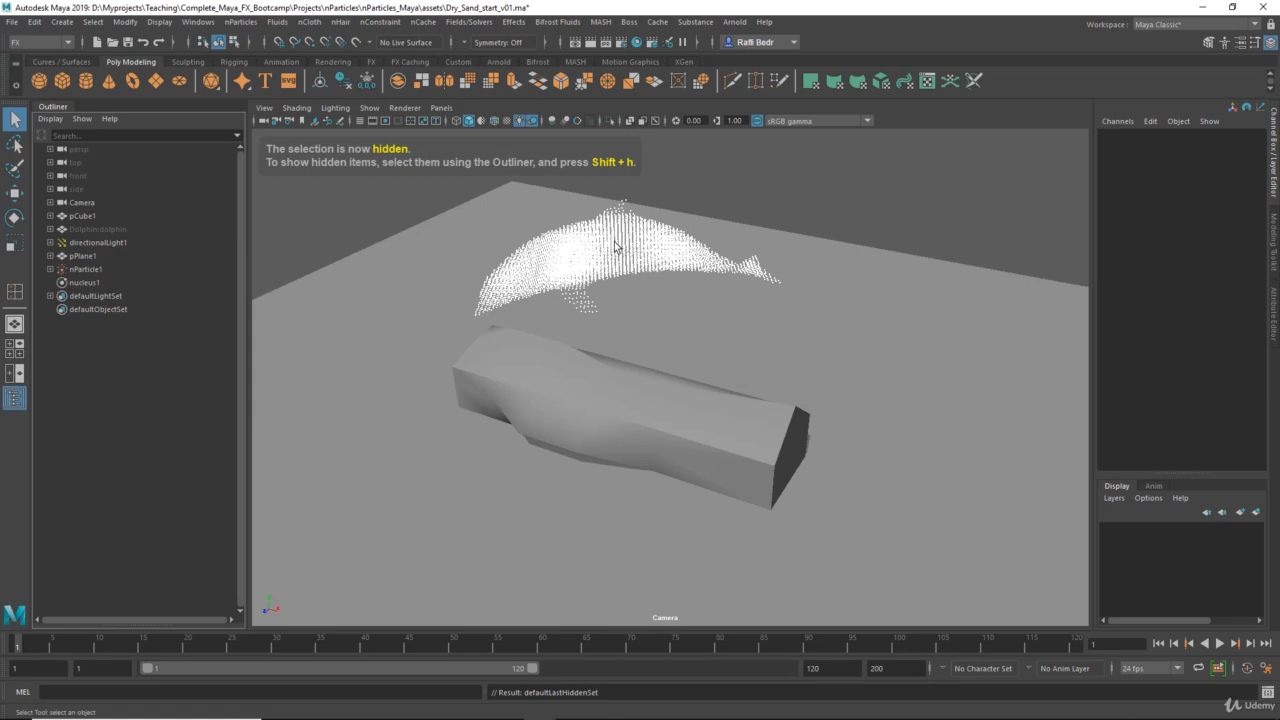
pyautogui.click(604, 255)
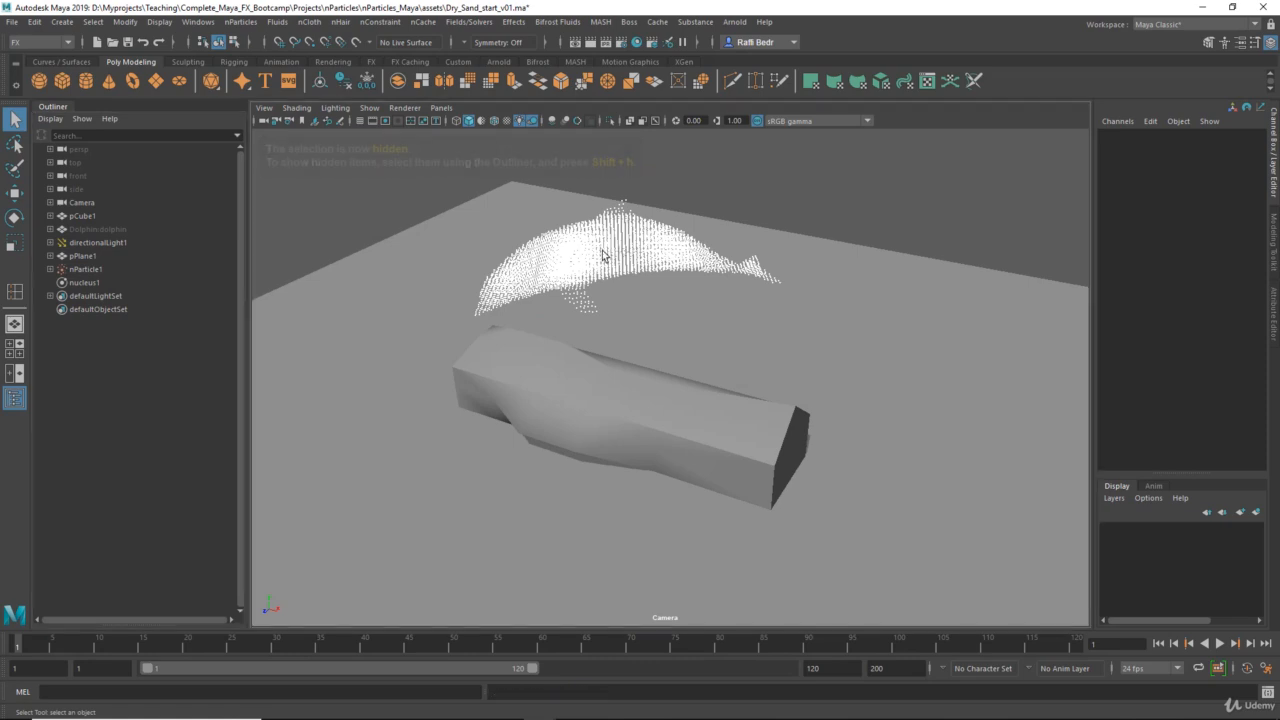
# Step: In the collision attributes of the dolphin's nParticle object, set Friction to 1 and Stickiness to 1
pyautogui.click(88, 270)
pyautogui.click(1273, 310)
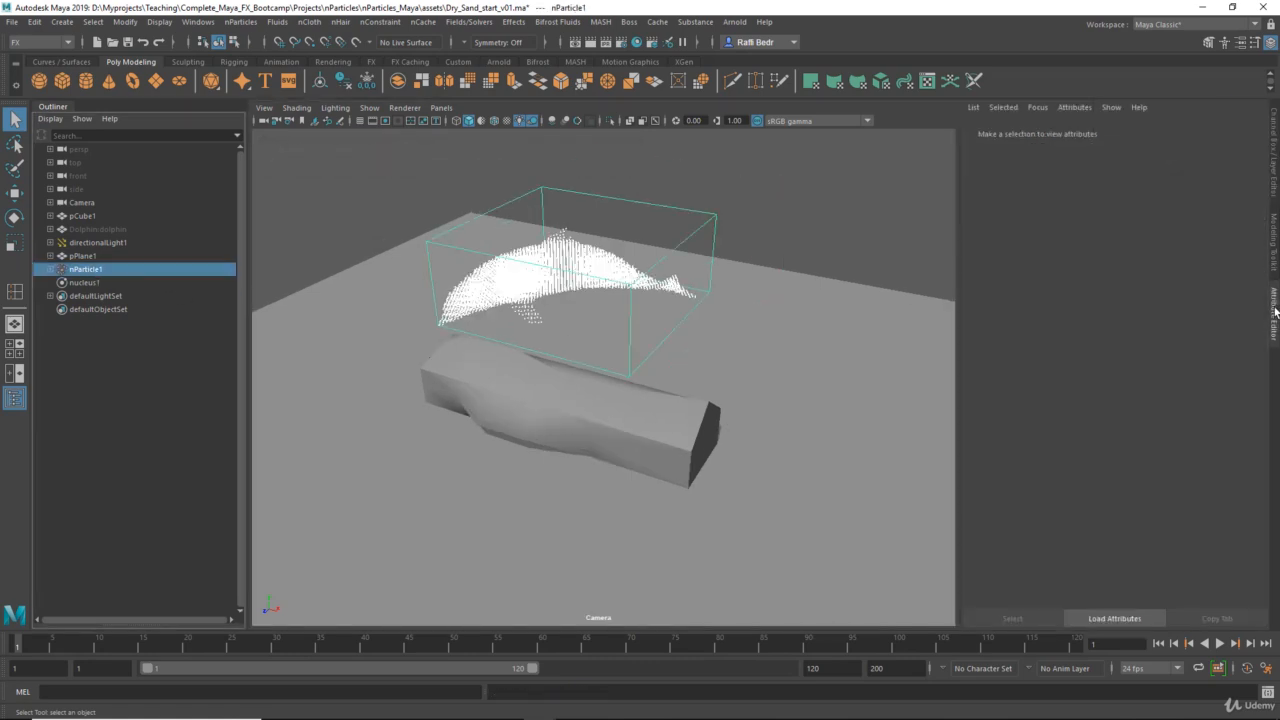
pyautogui.scroll(-2, 1018, 305)
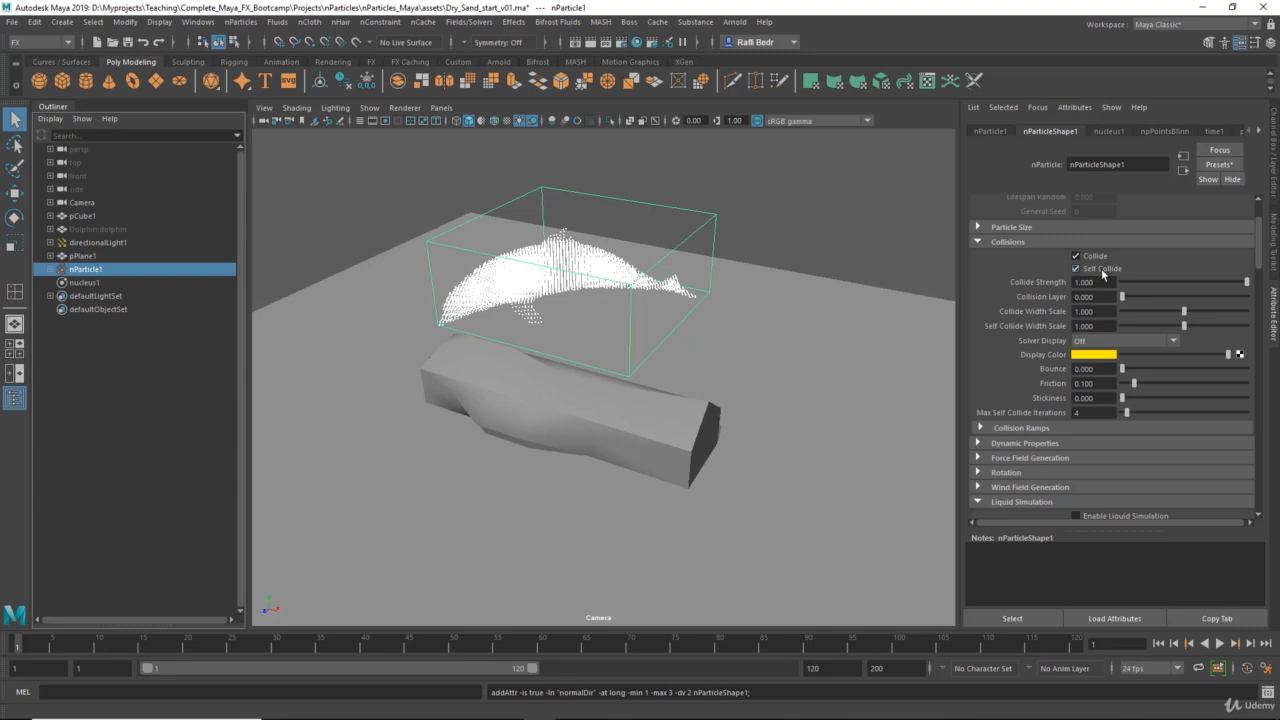
pyautogui.scroll(-1, 1020, 305)
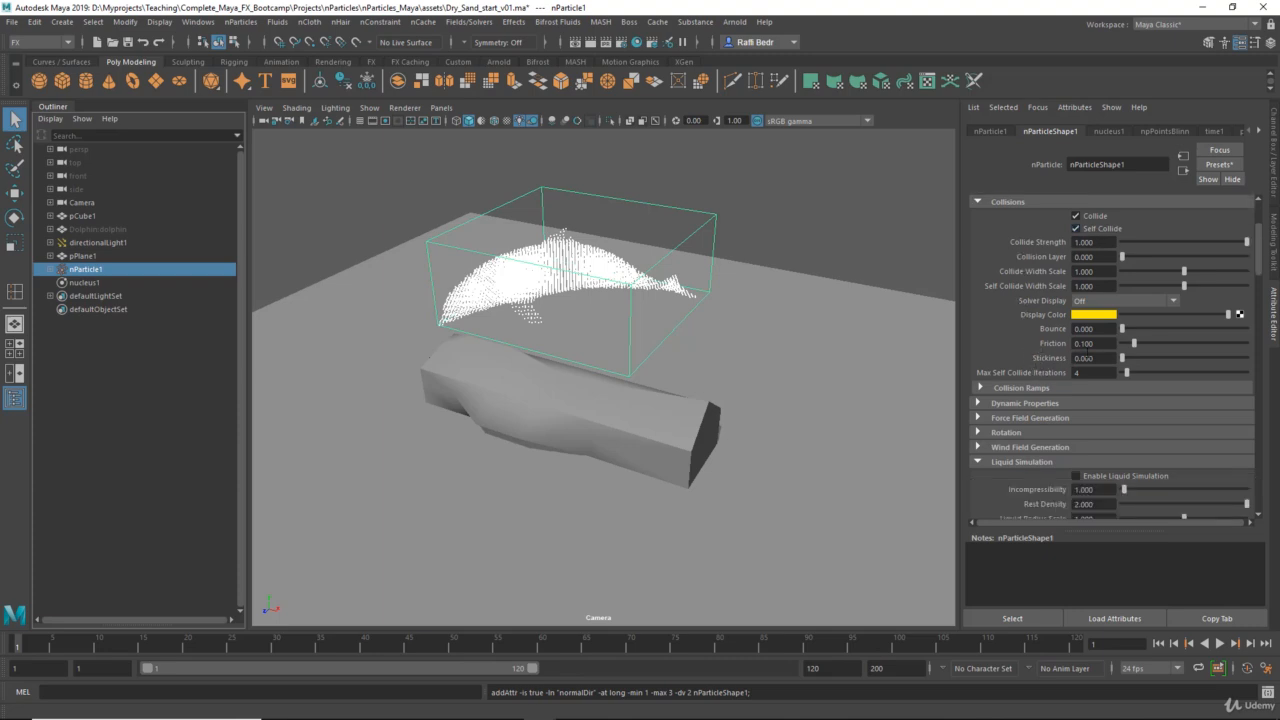
pyautogui.click(1101, 343)
pyautogui.write('1')
pyautogui.press('Return')
pyautogui.press('Tab')
pyautogui.write('1')
pyautogui.press('Return')
# Step: Make the block beneath the dolphin (pCube1) an nCloth passive collider
pyautogui.click(680, 428)
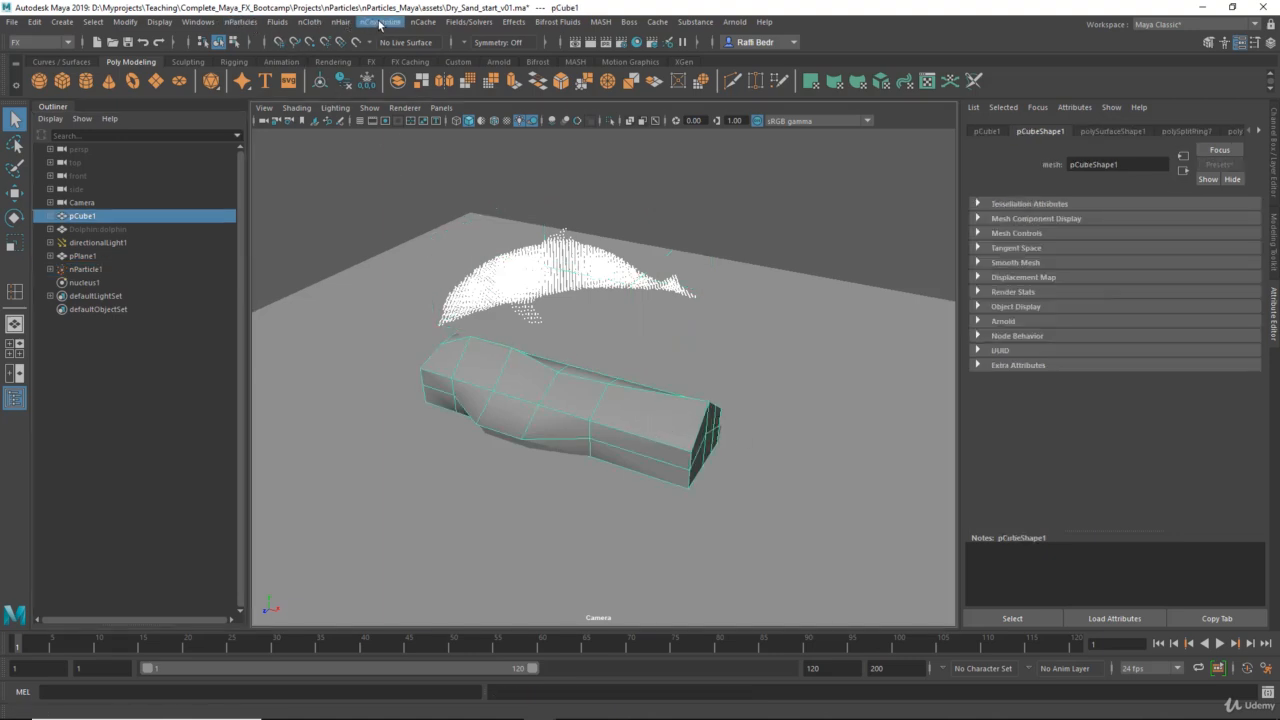
pyautogui.click(309, 22)
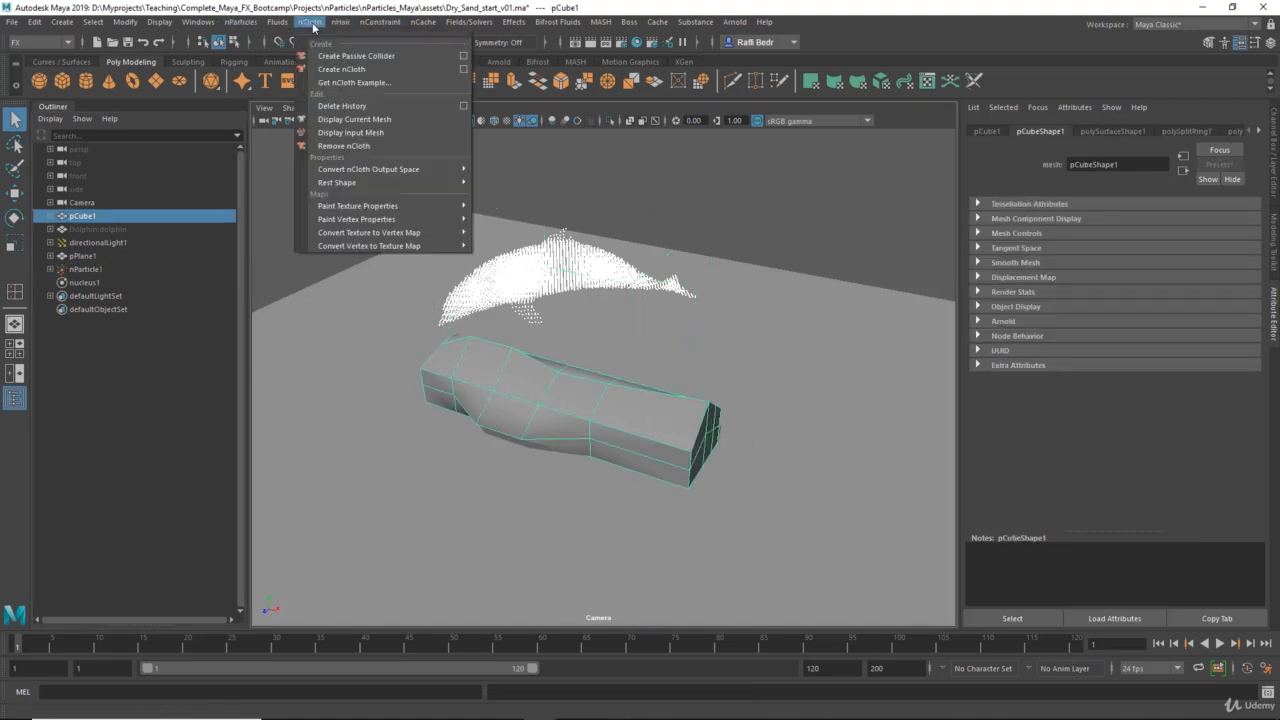
pyautogui.click(353, 57)
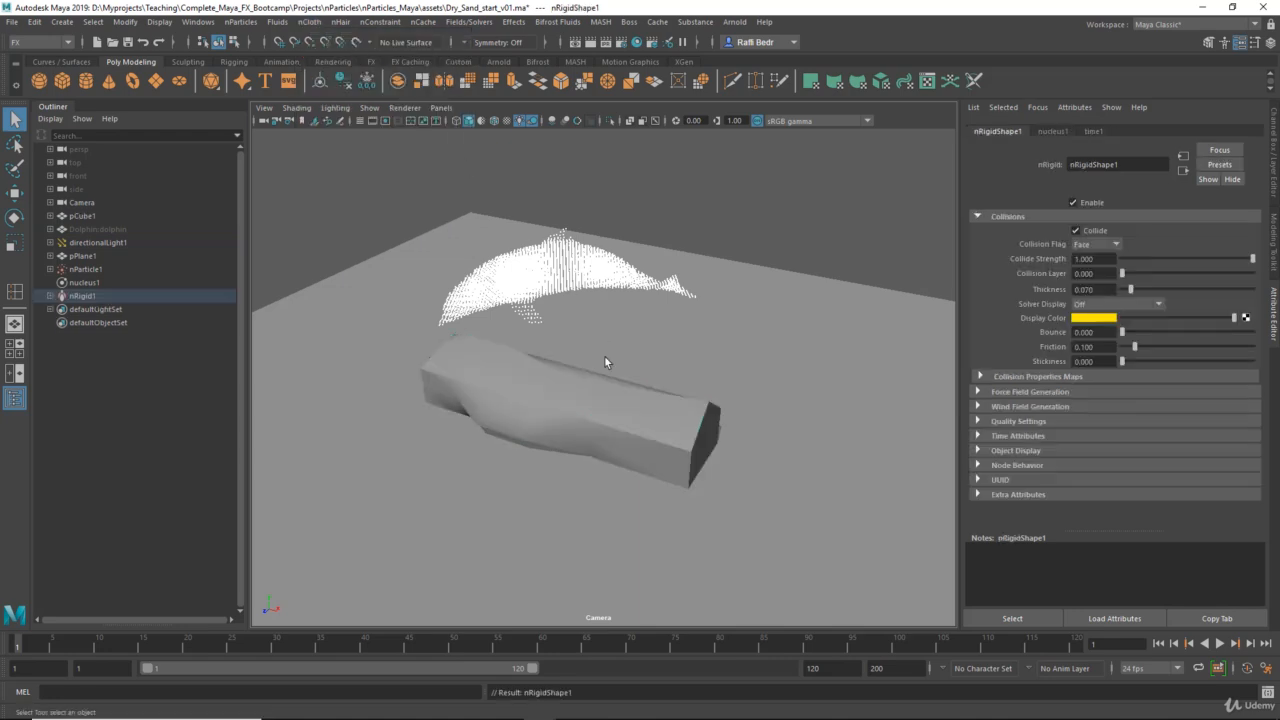
pyautogui.click(632, 403)
pyautogui.click(661, 285)
pyautogui.click(787, 384)
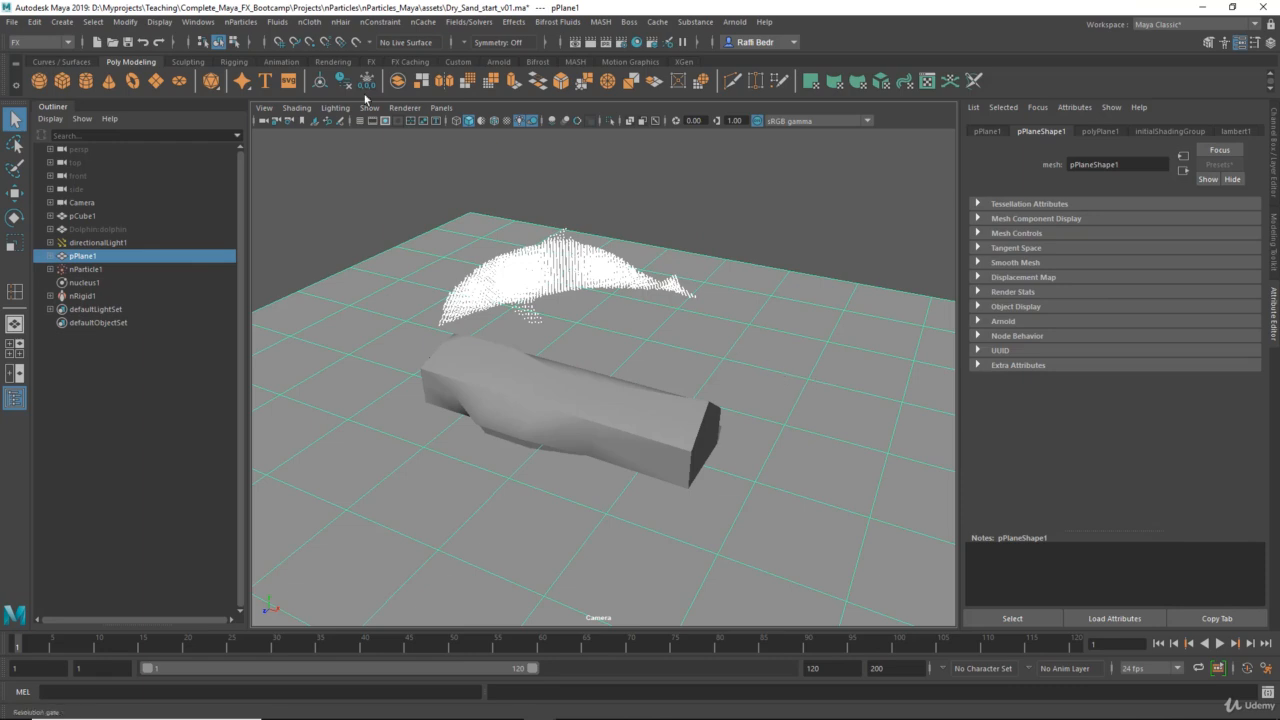
pyautogui.click(760, 224)
# Step: Enable Use Plane in the nucleus1 solver's ground plane settings
pyautogui.click(86, 283)
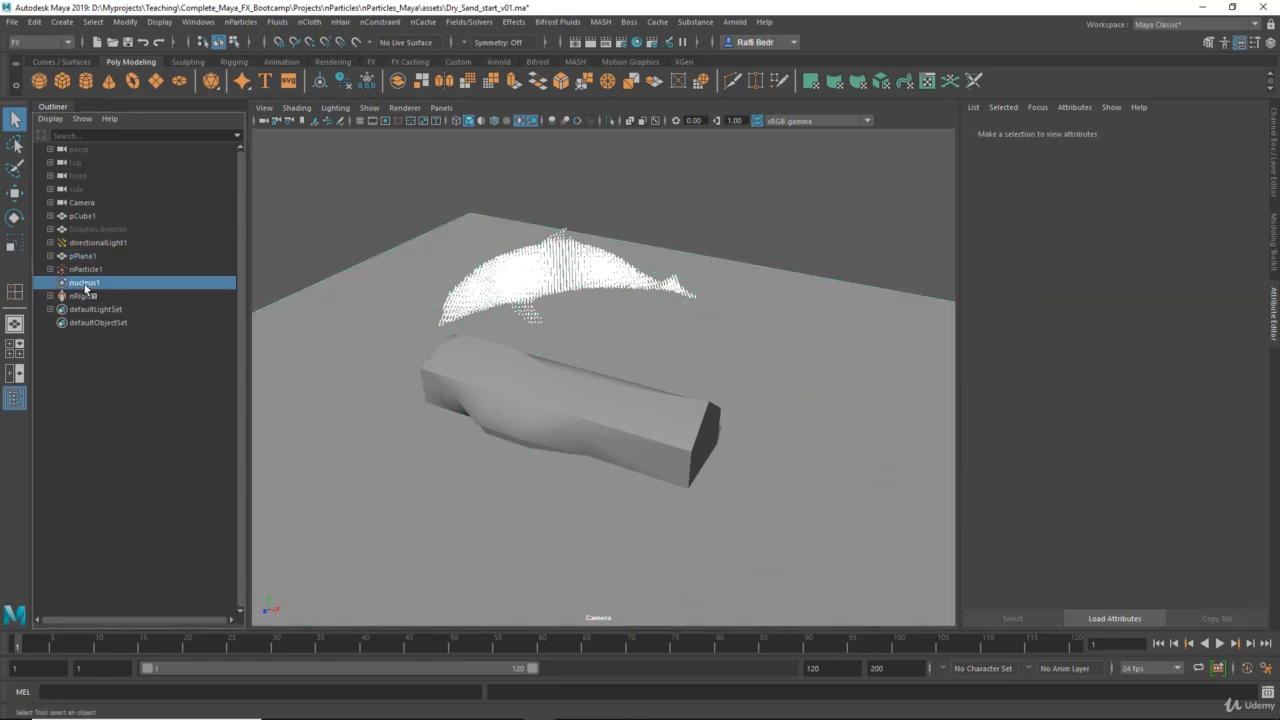
pyautogui.scroll(-2, 1014, 310)
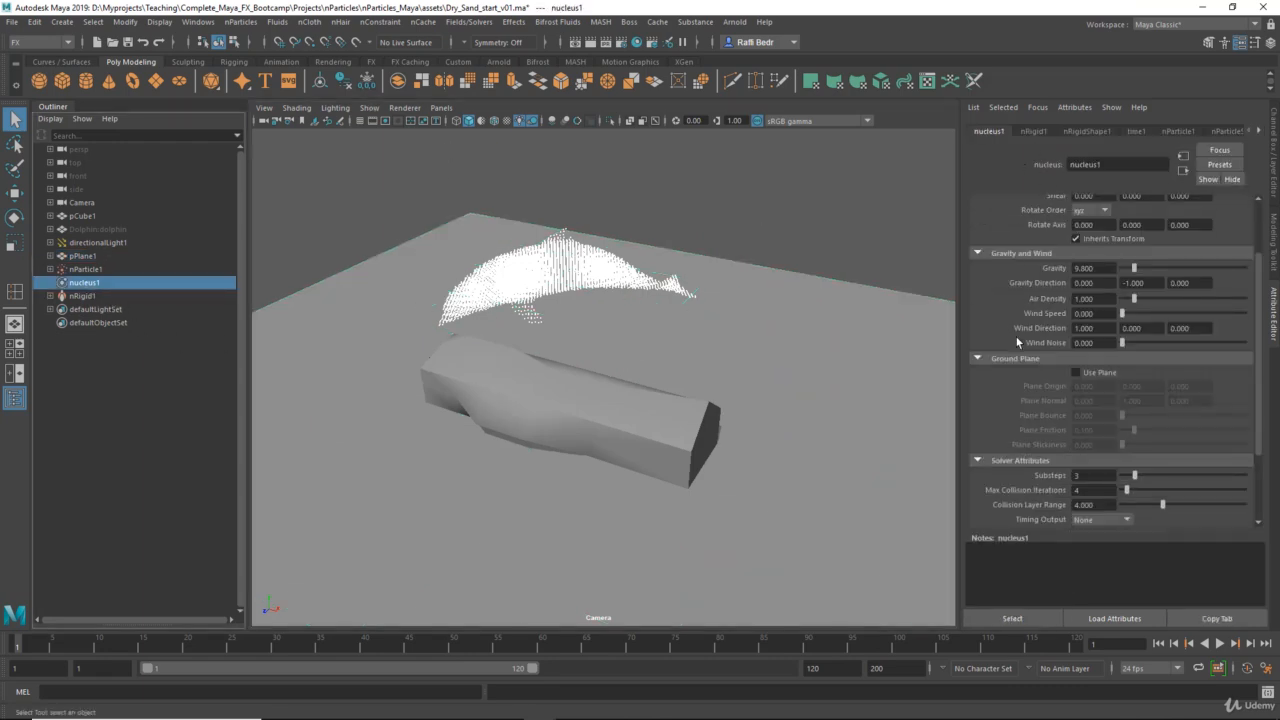
pyautogui.click(1077, 373)
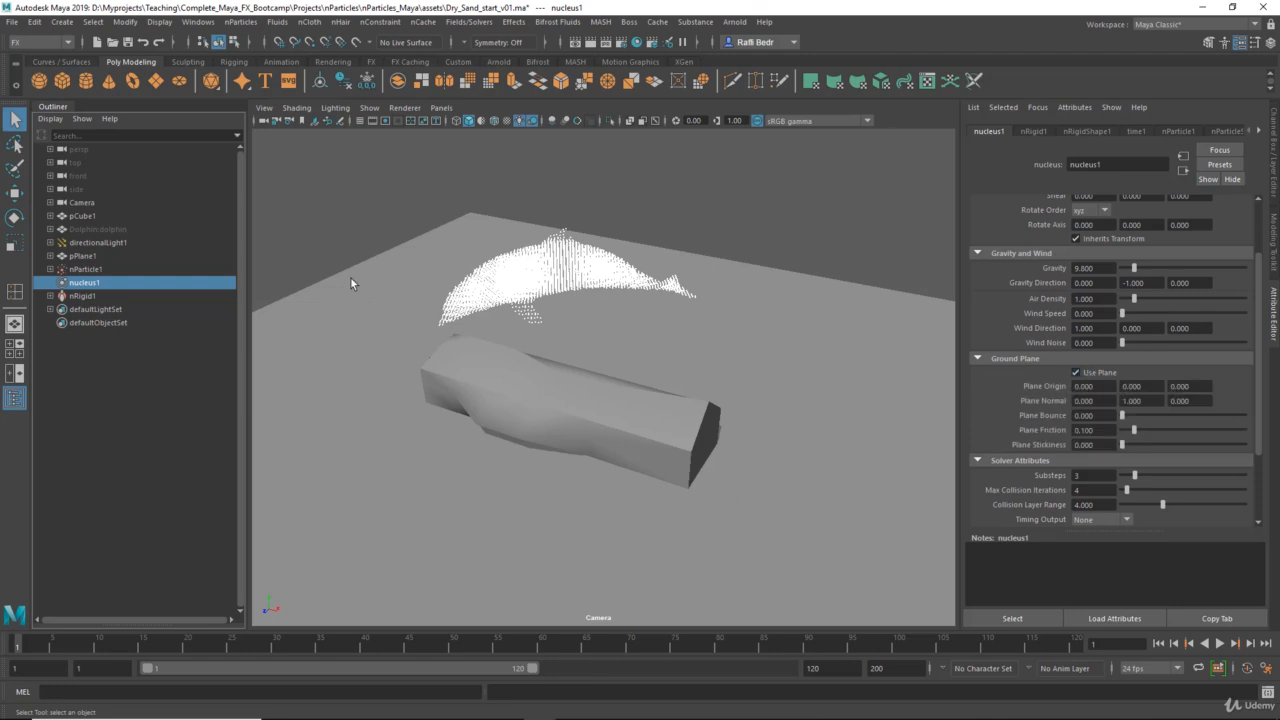
# Step: Set the passive collider block's Friction to 0.5 and its Stickiness to 0.5
pyautogui.click(550, 271)
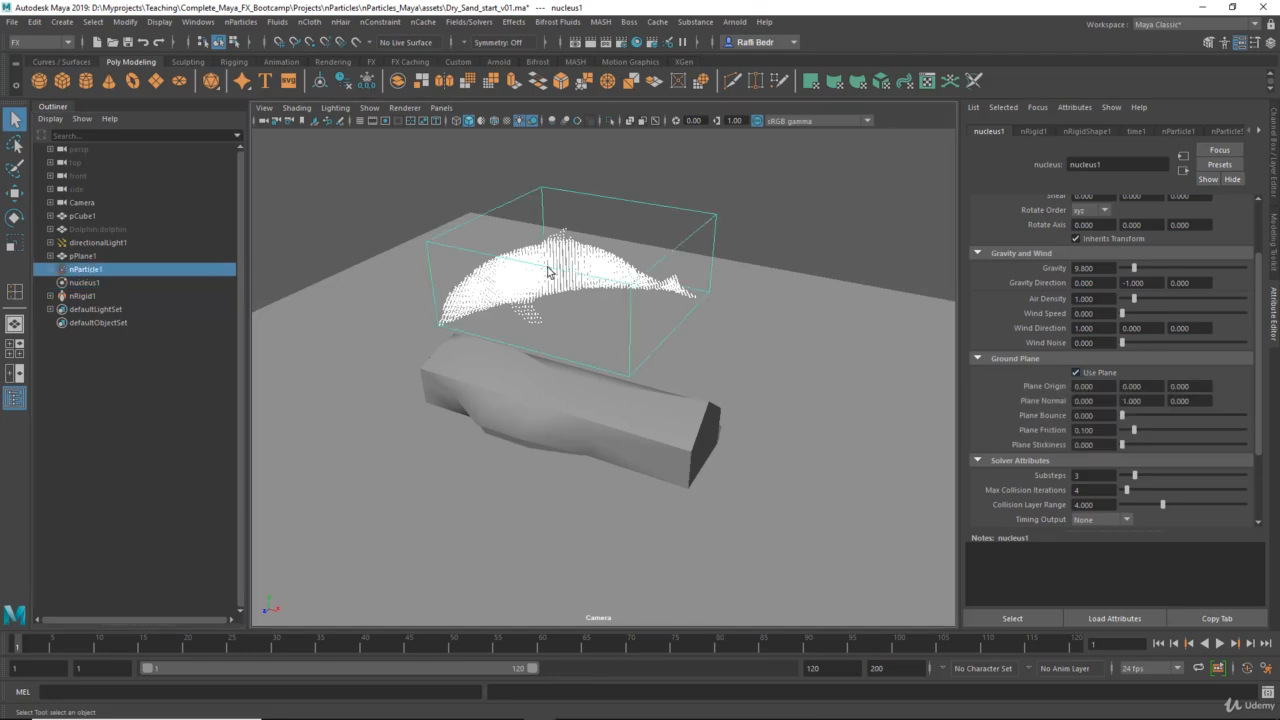
pyautogui.click(680, 432)
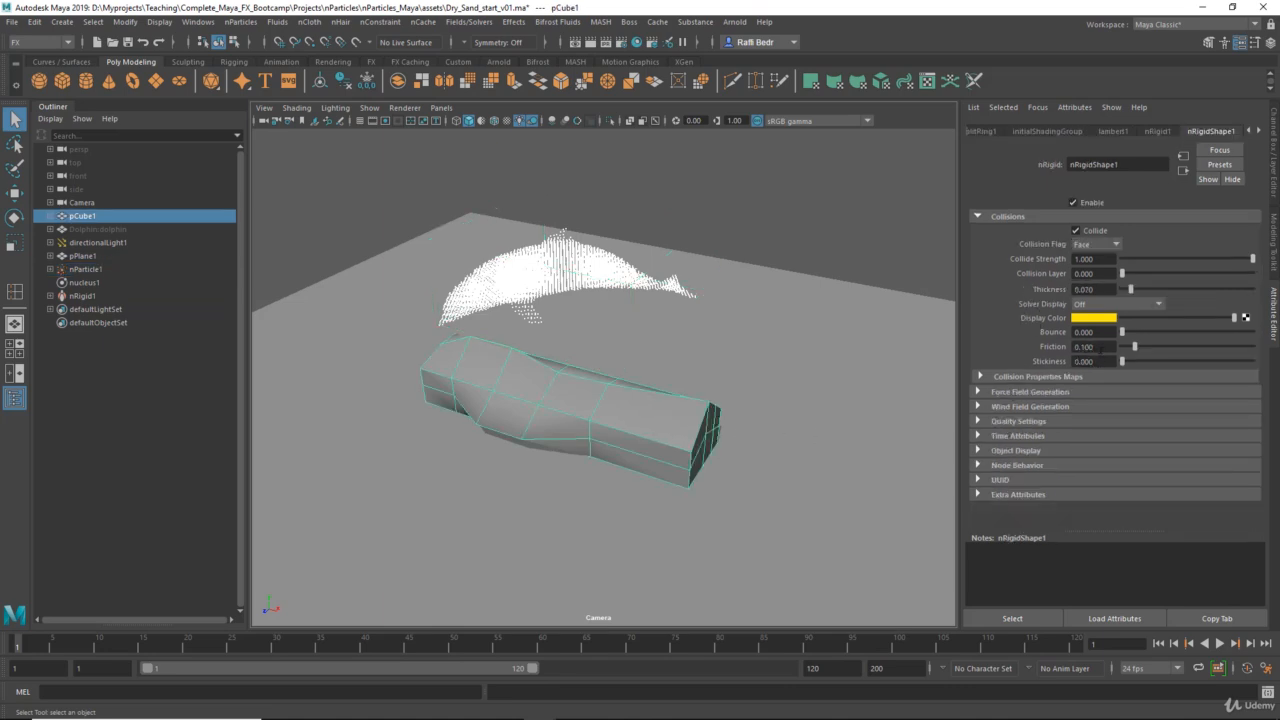
pyautogui.click(1087, 346)
pyautogui.write('0.5')
pyautogui.press('Return')
pyautogui.click(1085, 332)
pyautogui.click(1085, 361)
pyautogui.write('0.5')
pyautogui.press('Return')
# Step: Change the dolphin nParticles' shading color from white to brown
pyautogui.click(581, 262)
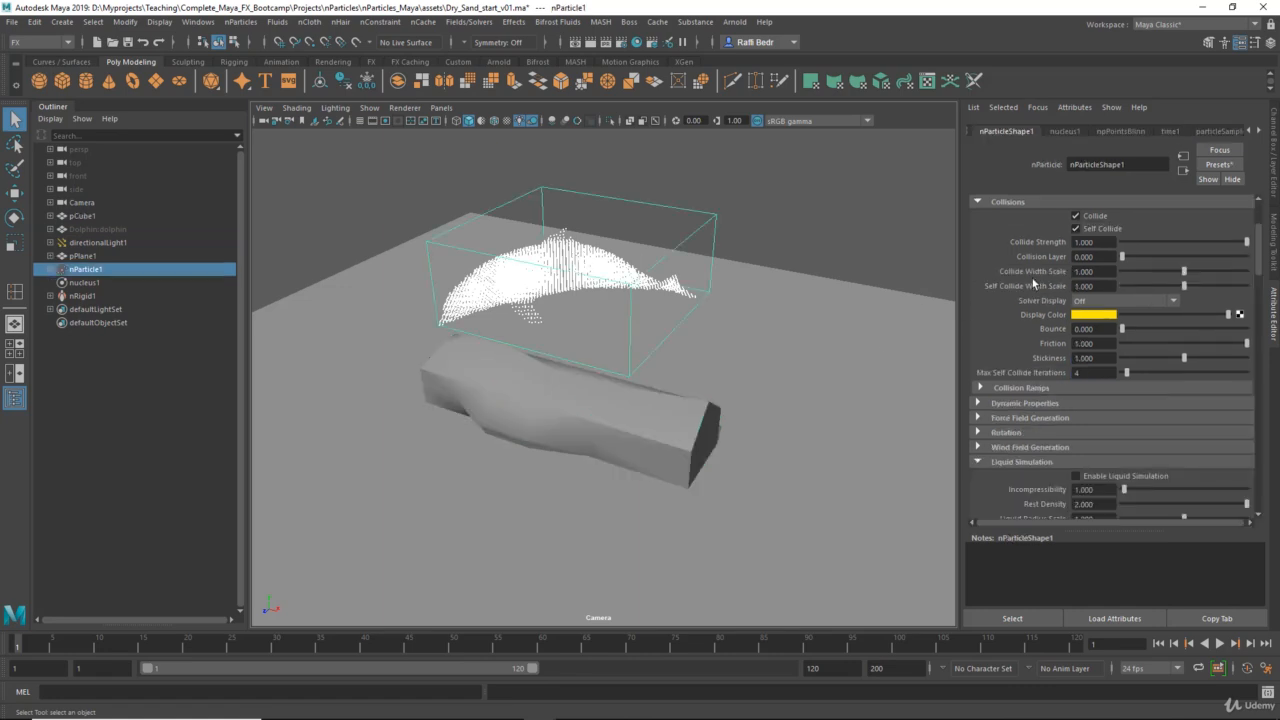
pyautogui.scroll(-12, 1012, 294)
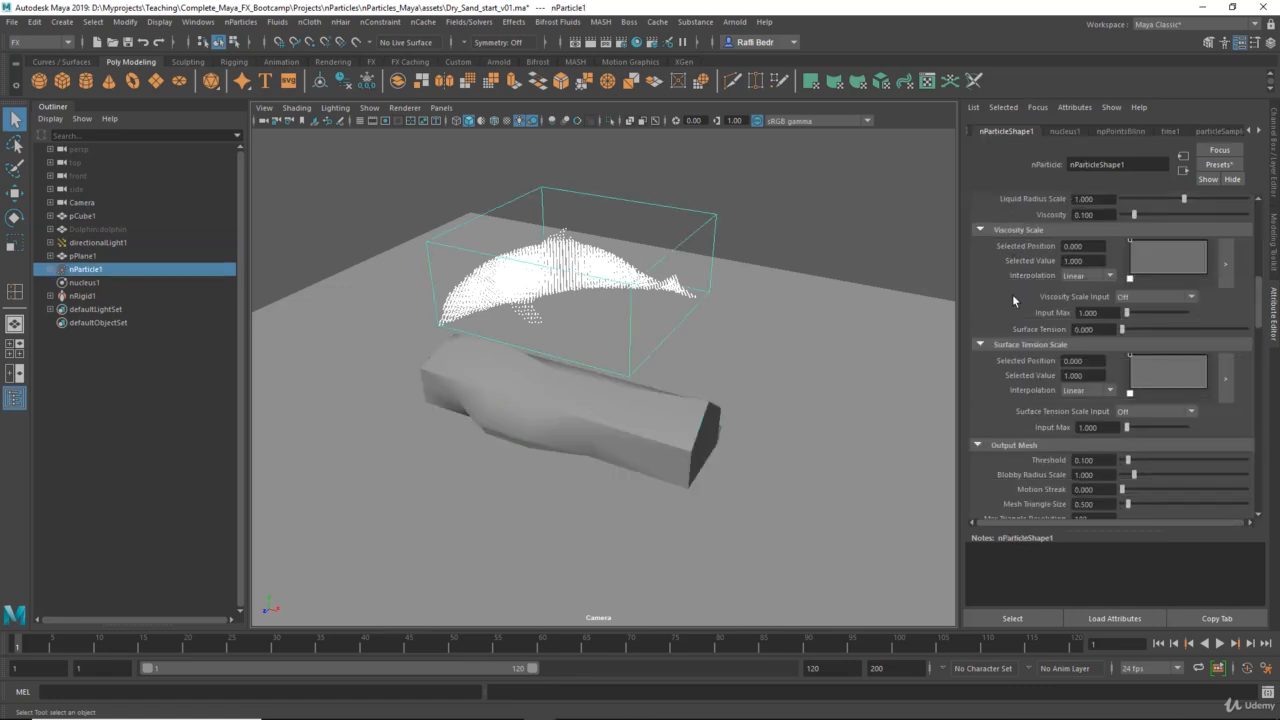
pyautogui.scroll(-8, 1012, 294)
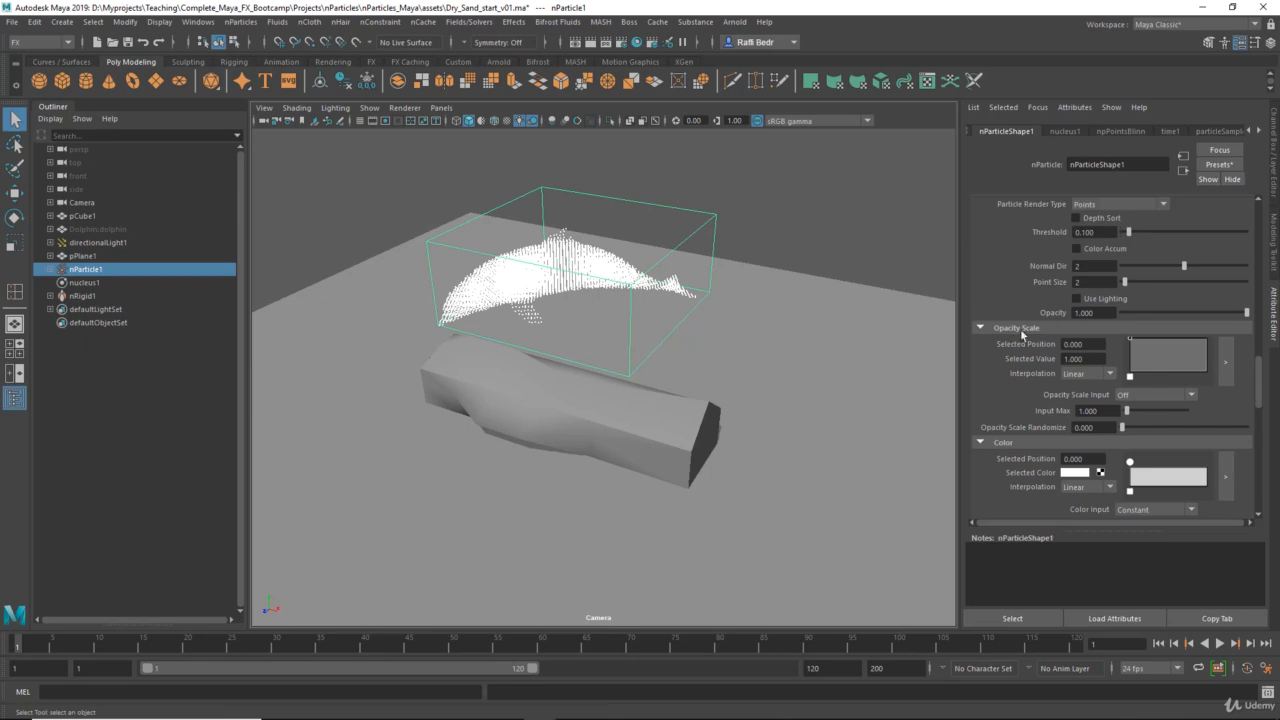
pyautogui.scroll(-5, 1019, 343)
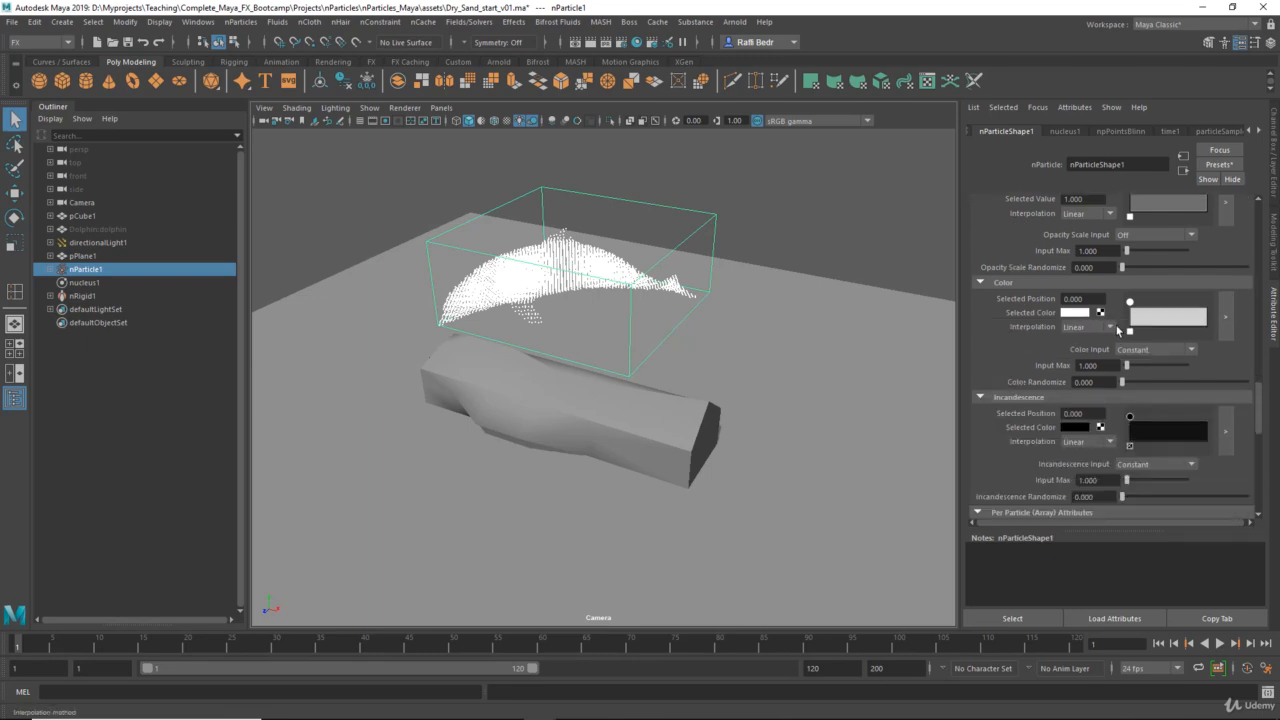
pyautogui.click(1076, 313)
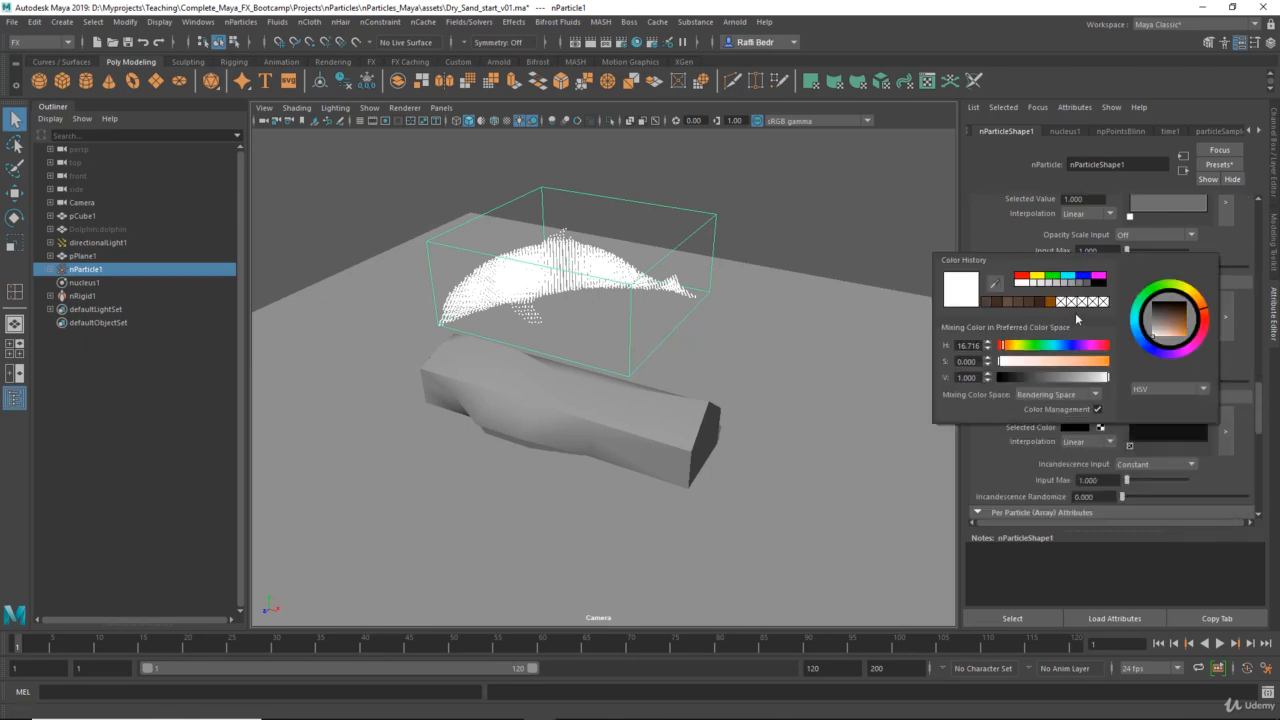
pyautogui.moveTo(1175, 322); pyautogui.dragTo(1174, 315)
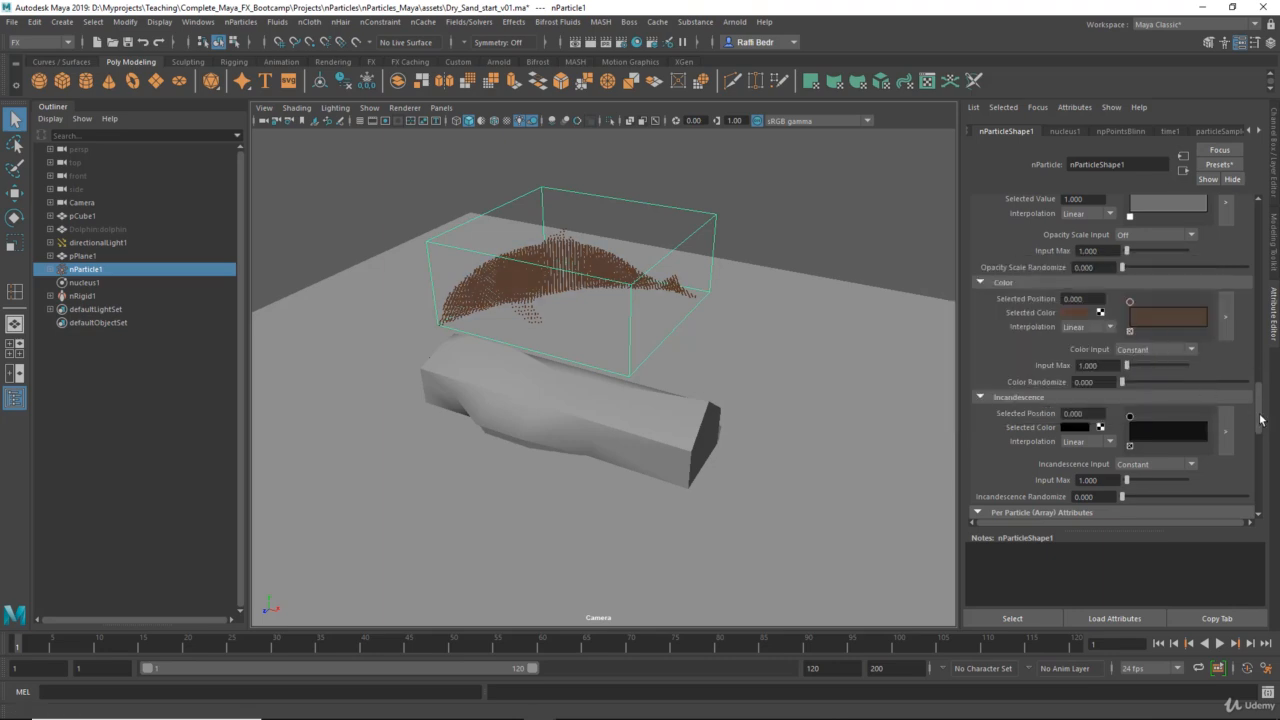
# Step: Set the dolphin nParticles' Particle Render Type to Spheres
pyautogui.moveTo(1259, 405)
pyautogui.mouseDown()
pyautogui.moveTo(1259, 346)
pyautogui.moveTo(1259, 361)
pyautogui.mouseUp()
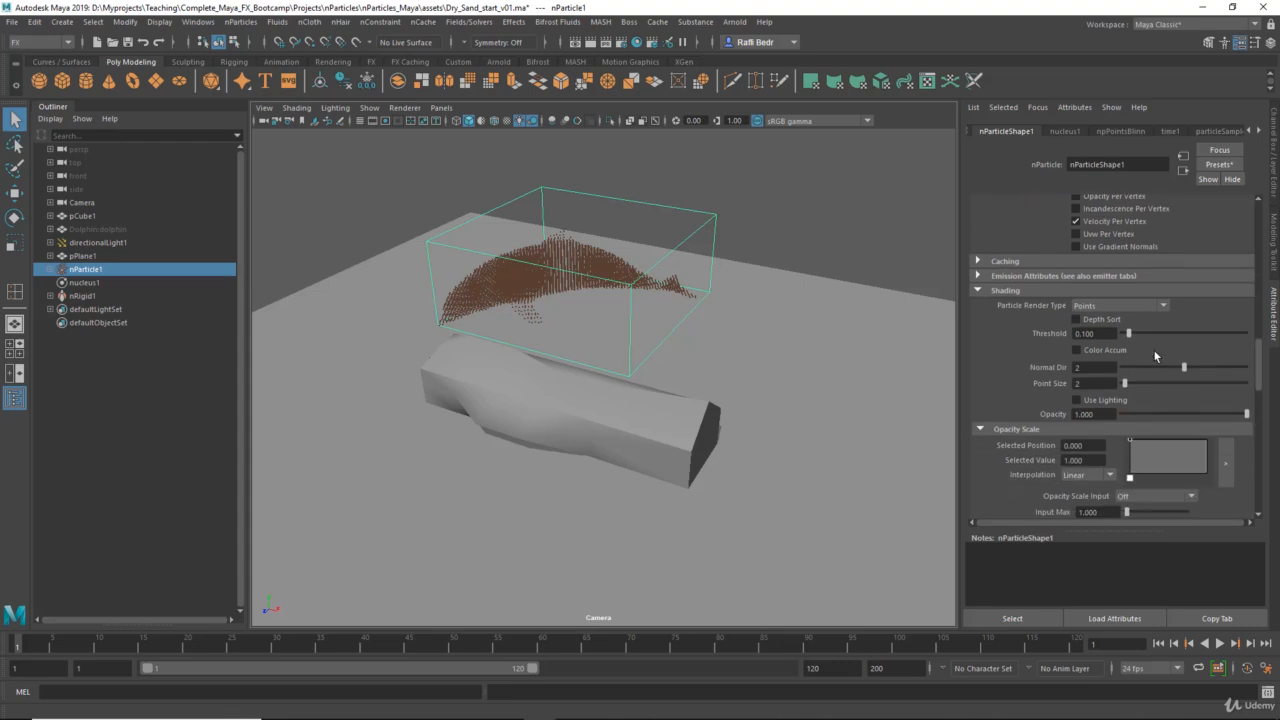
pyautogui.click(1104, 313)
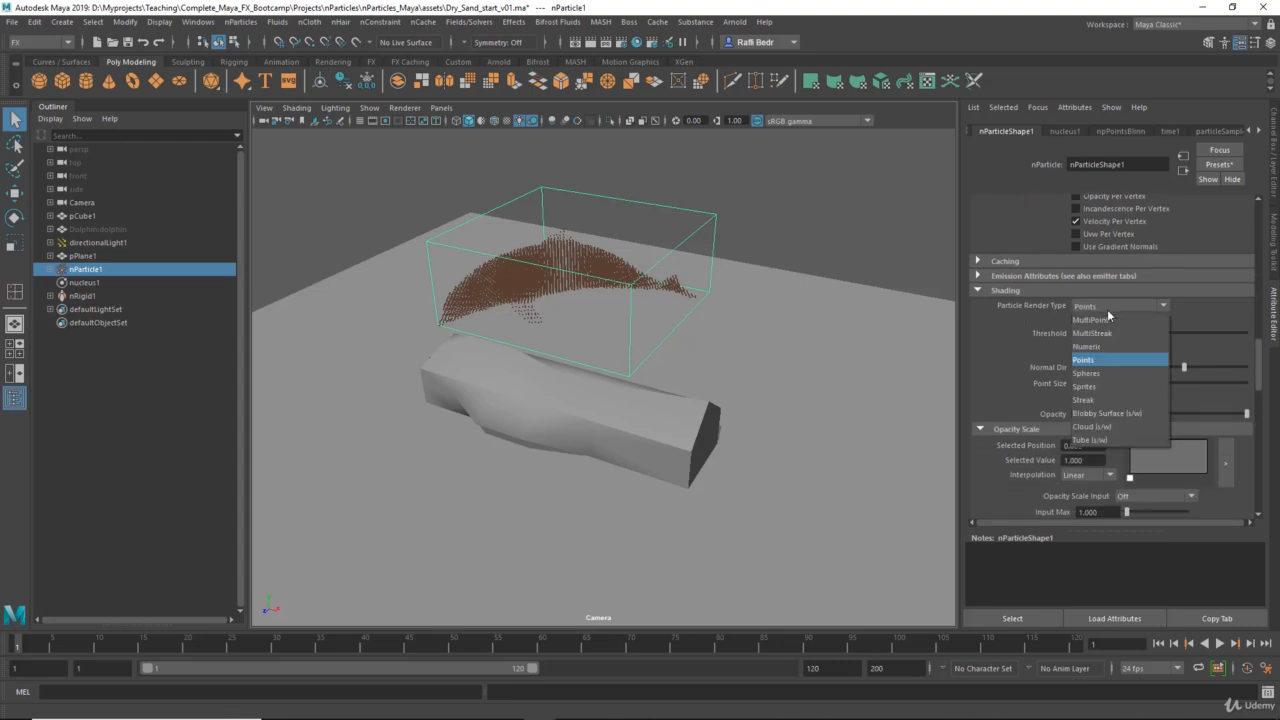
pyautogui.click(1098, 375)
# Step: Build a multi-stop brown Color ramp for the dolphin nParticles, with a darker brown stop at position 0.400
pyautogui.scroll(-5, 1037, 373)
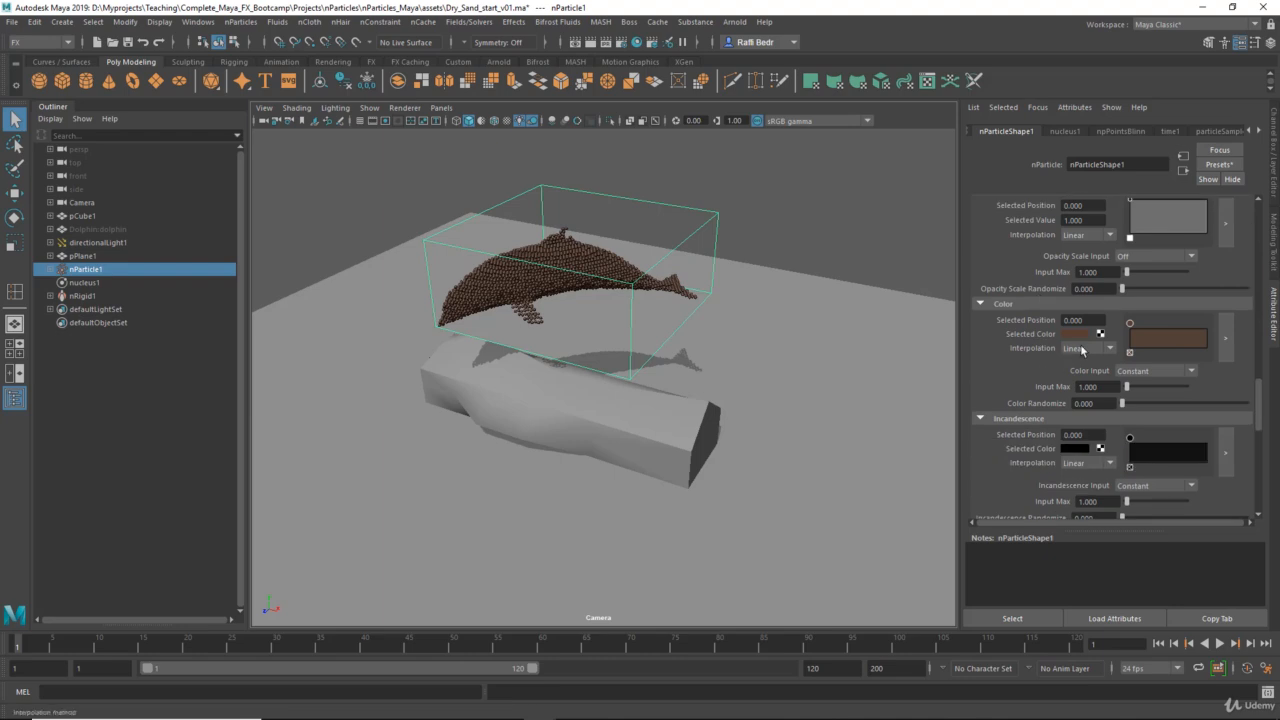
pyautogui.click(1078, 334)
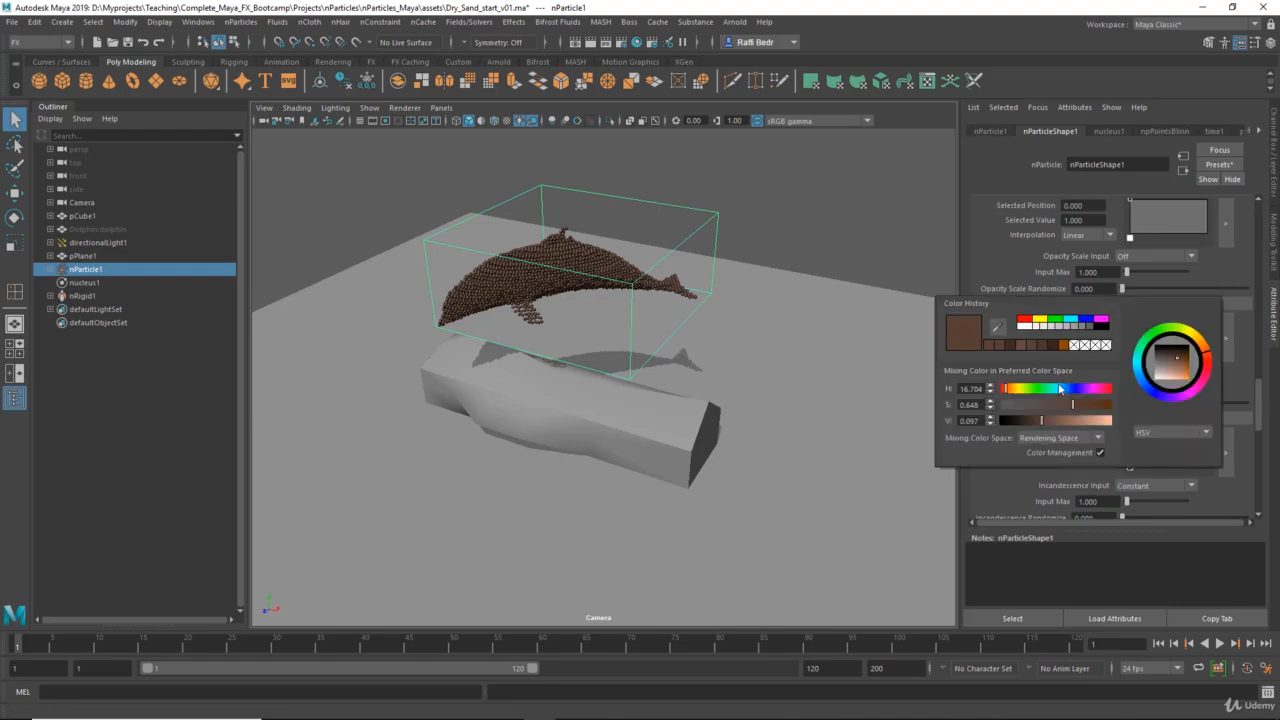
pyautogui.moveTo(1030, 424); pyautogui.dragTo(1024, 424)
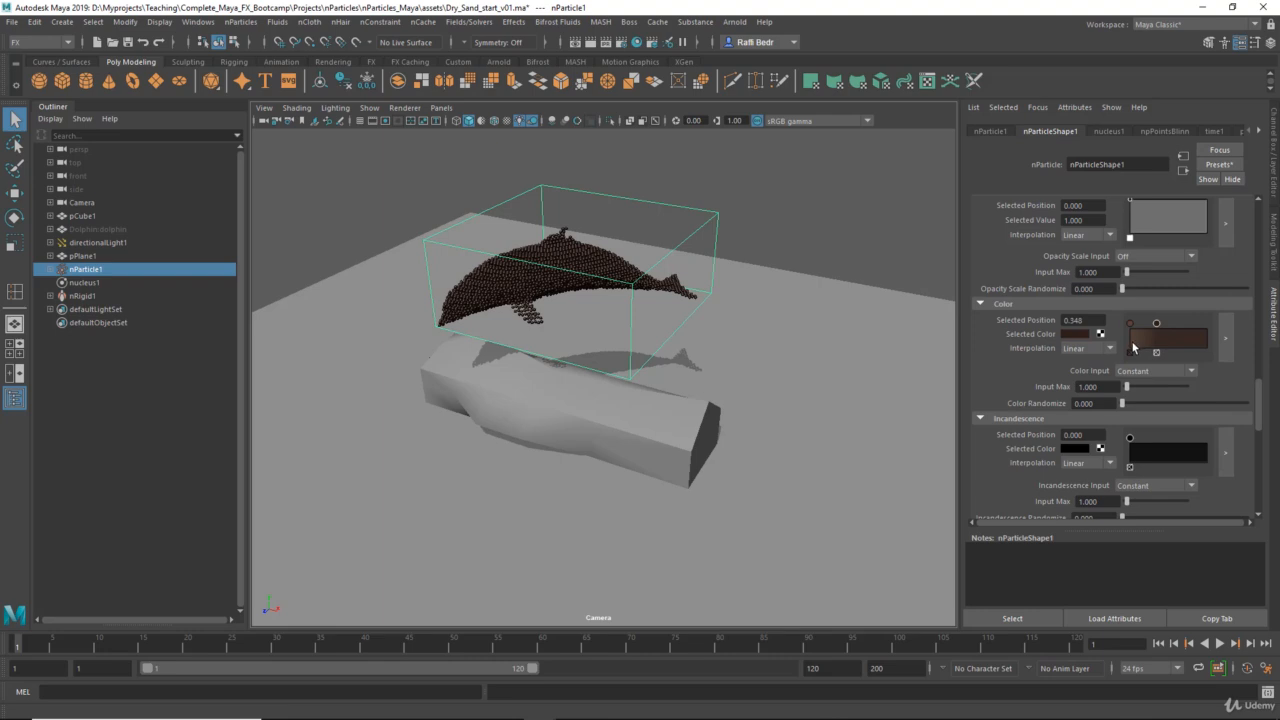
pyautogui.moveTo(1135, 346); pyautogui.dragTo(1160, 324)
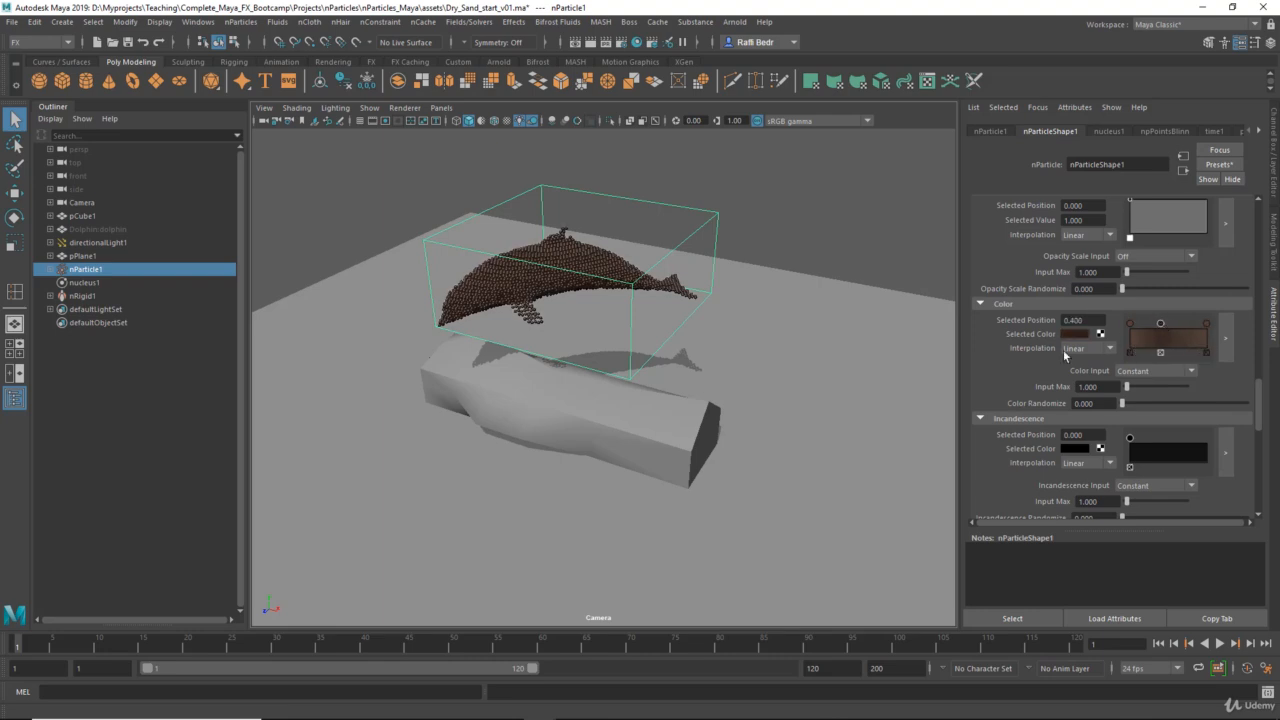
# Step: Set the nParticles' Color Input to Randomized ID and Color Randomize to 1.000
pyautogui.click(1147, 371)
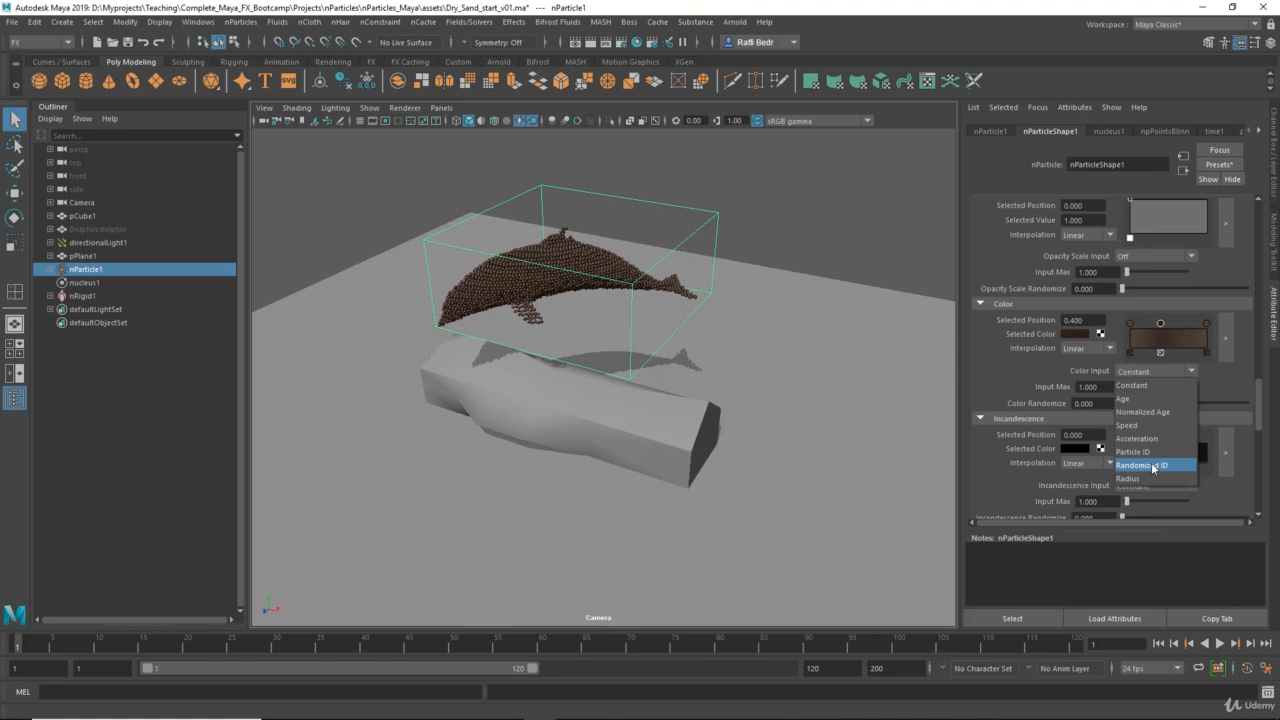
pyautogui.click(1153, 466)
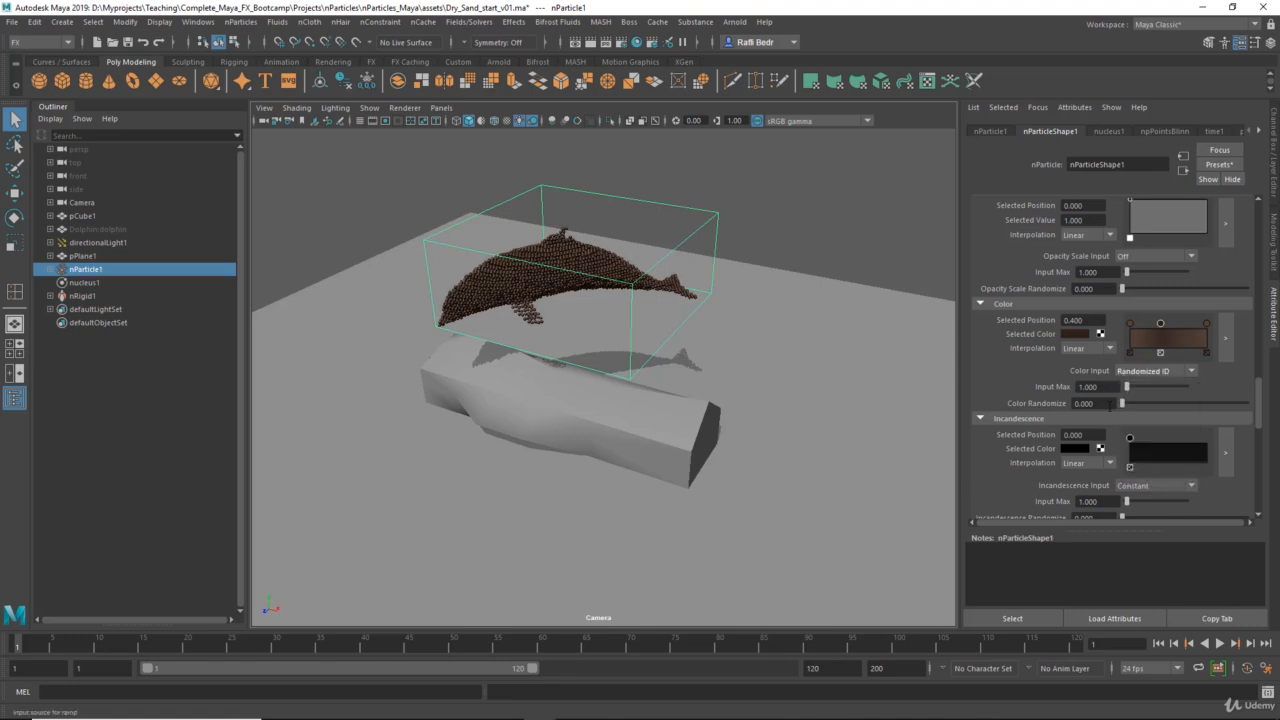
pyautogui.moveTo(1123, 404); pyautogui.dragTo(1249, 409)
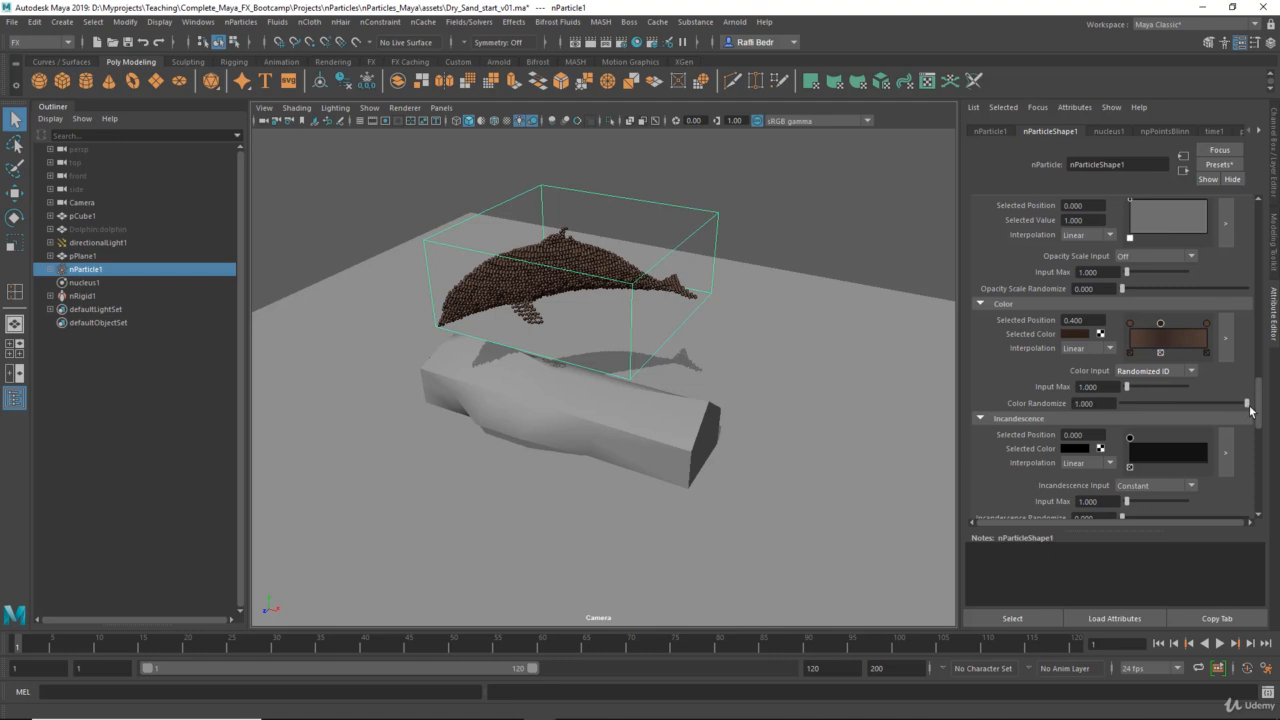
# Step: Lighten the Color ramp's first stop to a pale brown with a V value of about 0.370
pyautogui.click(1130, 323)
pyautogui.click(1070, 337)
pyautogui.moveTo(1076, 428); pyautogui.dragTo(1108, 424)
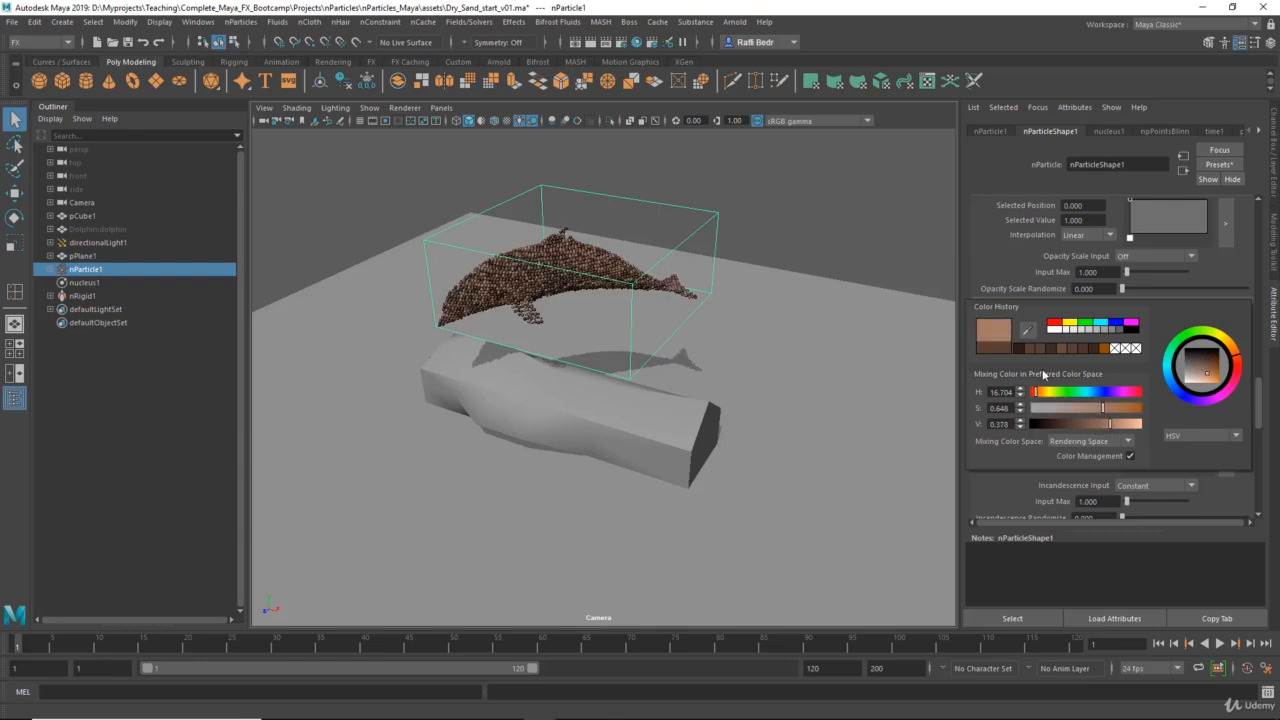
# Step: Clear the selection and play the sand simulation to frame 64 to check the particles' fall and color variation
pyautogui.click(936, 290)
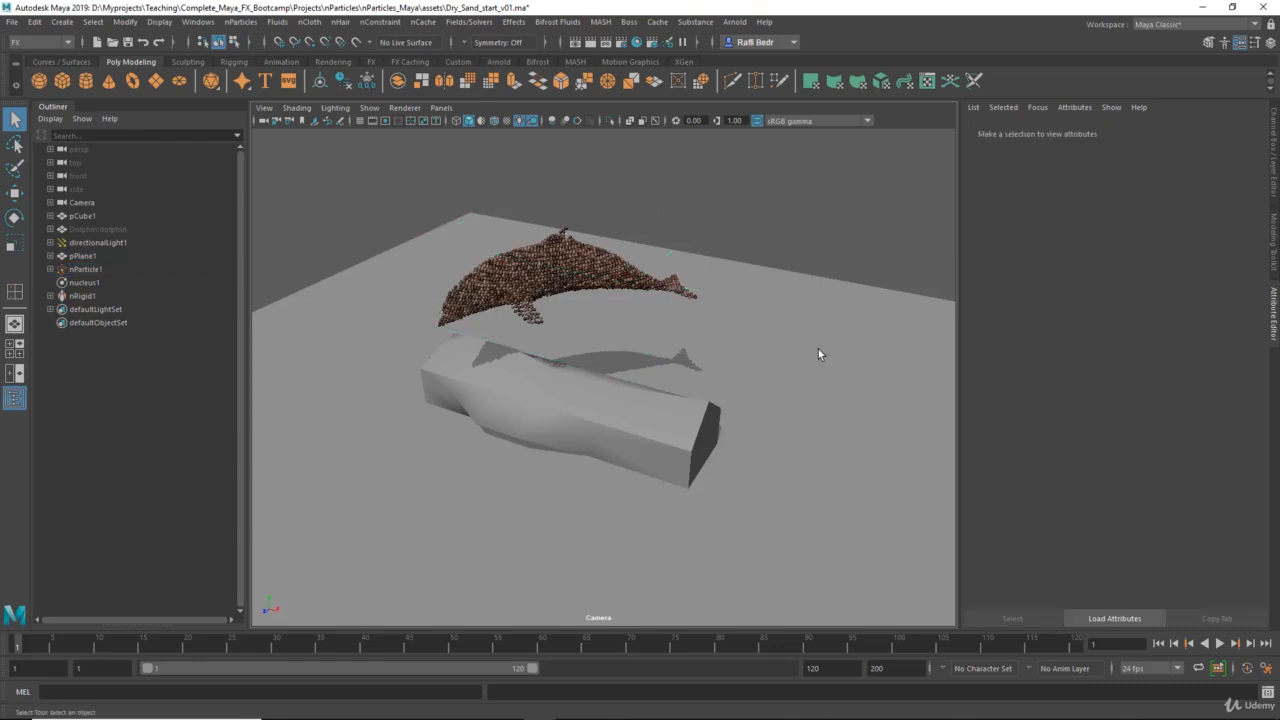
pyautogui.click(1220, 645)
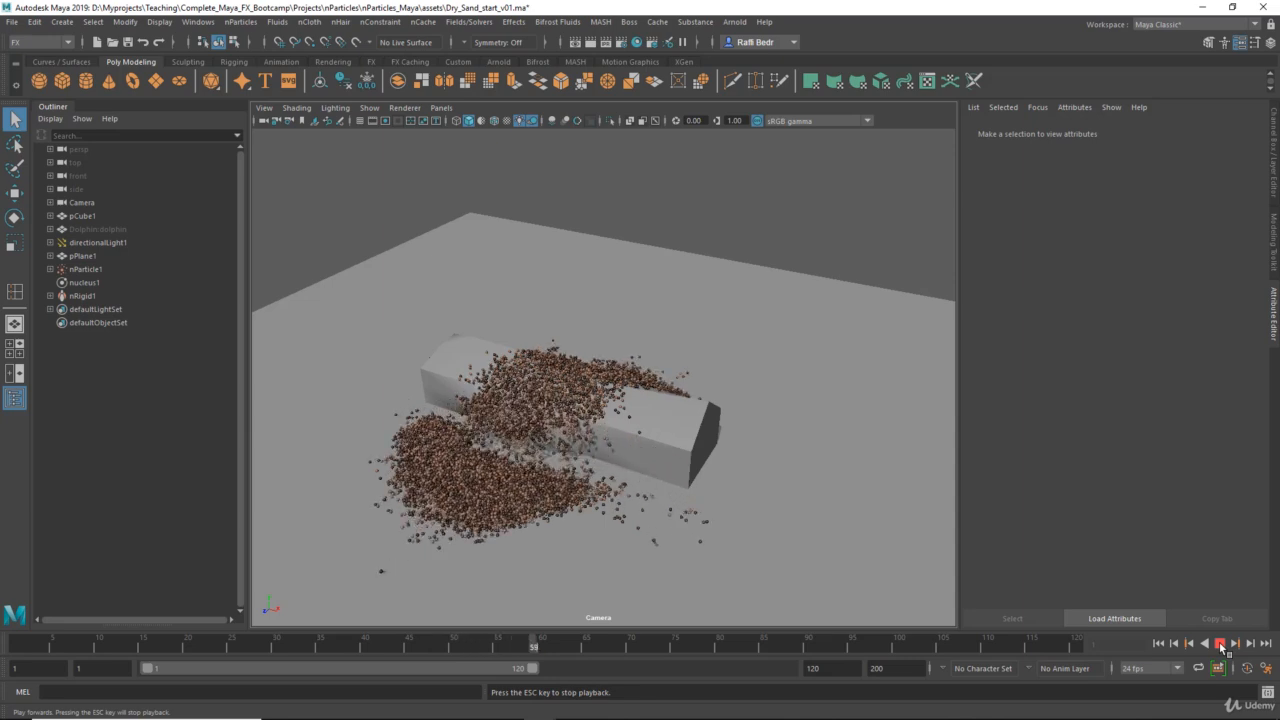
pyautogui.click(1220, 644)
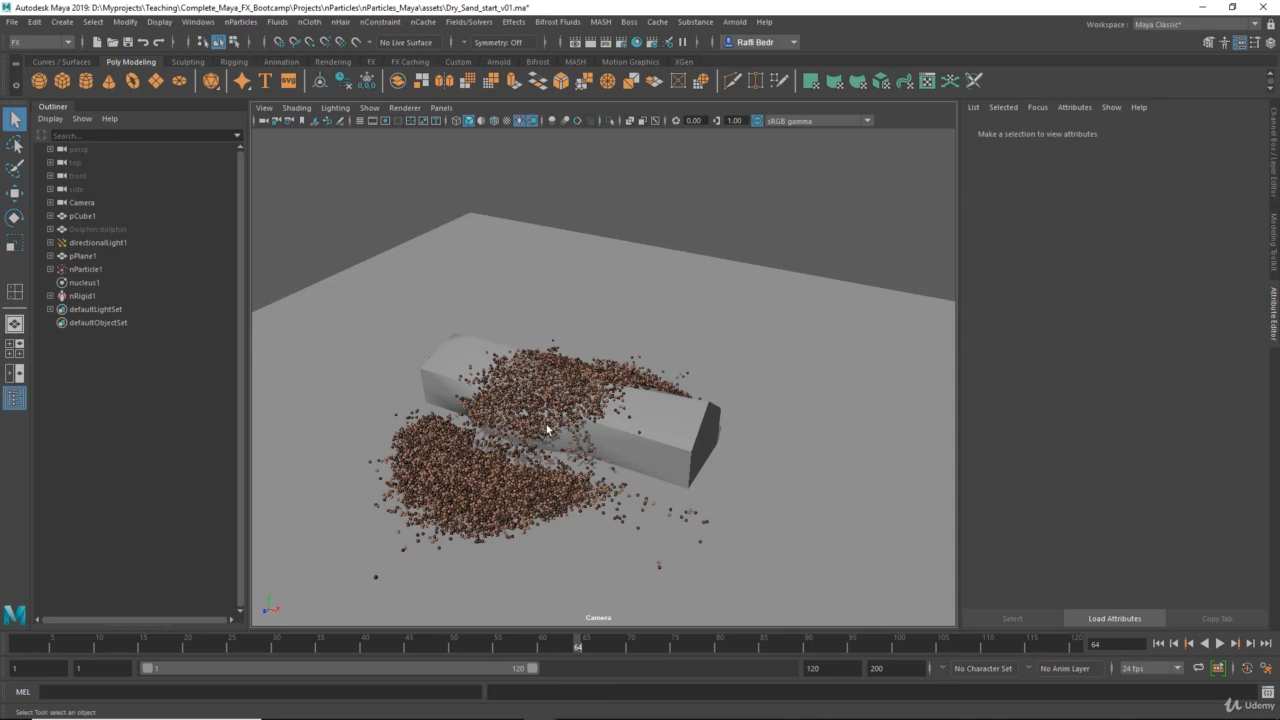
# Step: Turn on the Particle Count heads-up display in the viewport
pyautogui.click(239, 22)
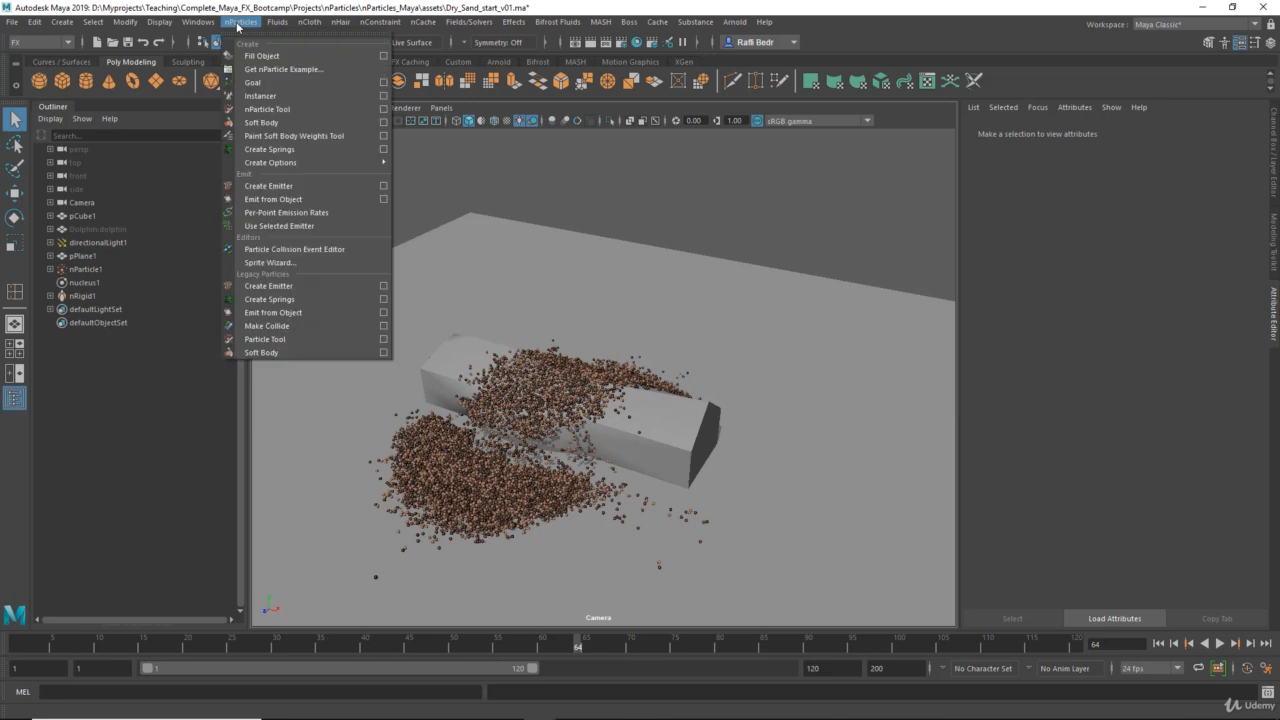
pyautogui.moveTo(122, 26)
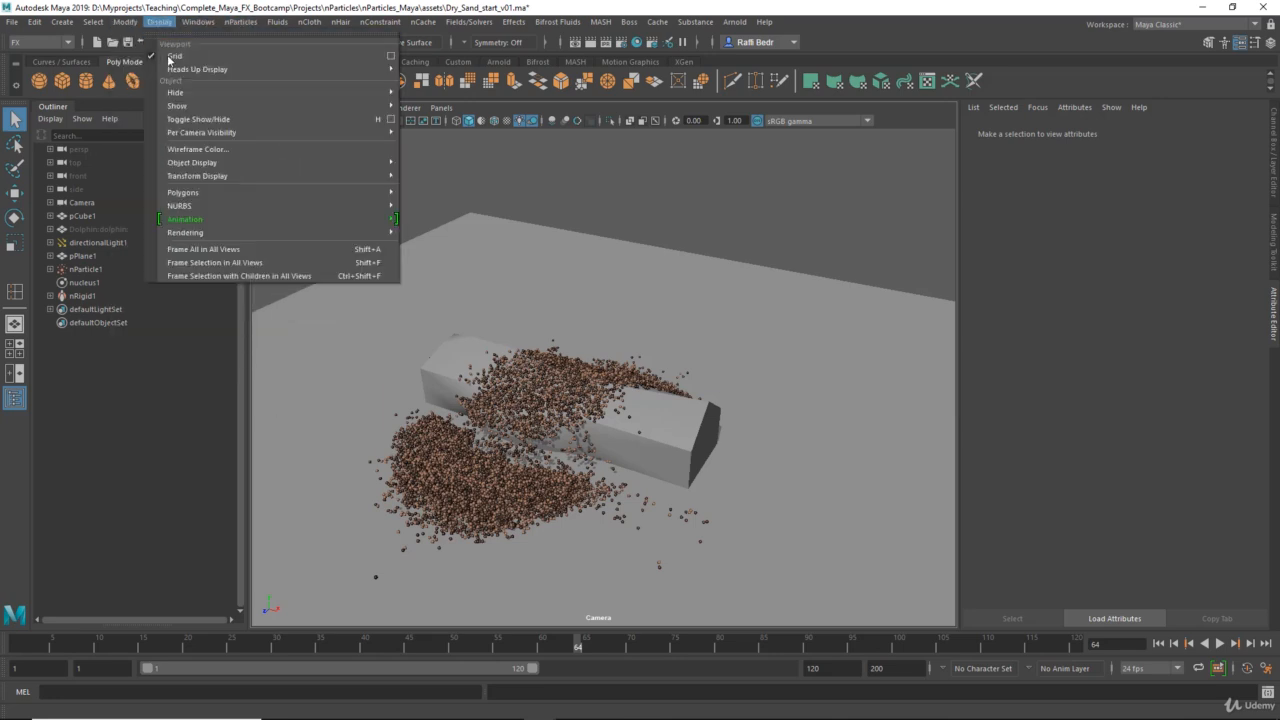
pyautogui.moveTo(199, 72)
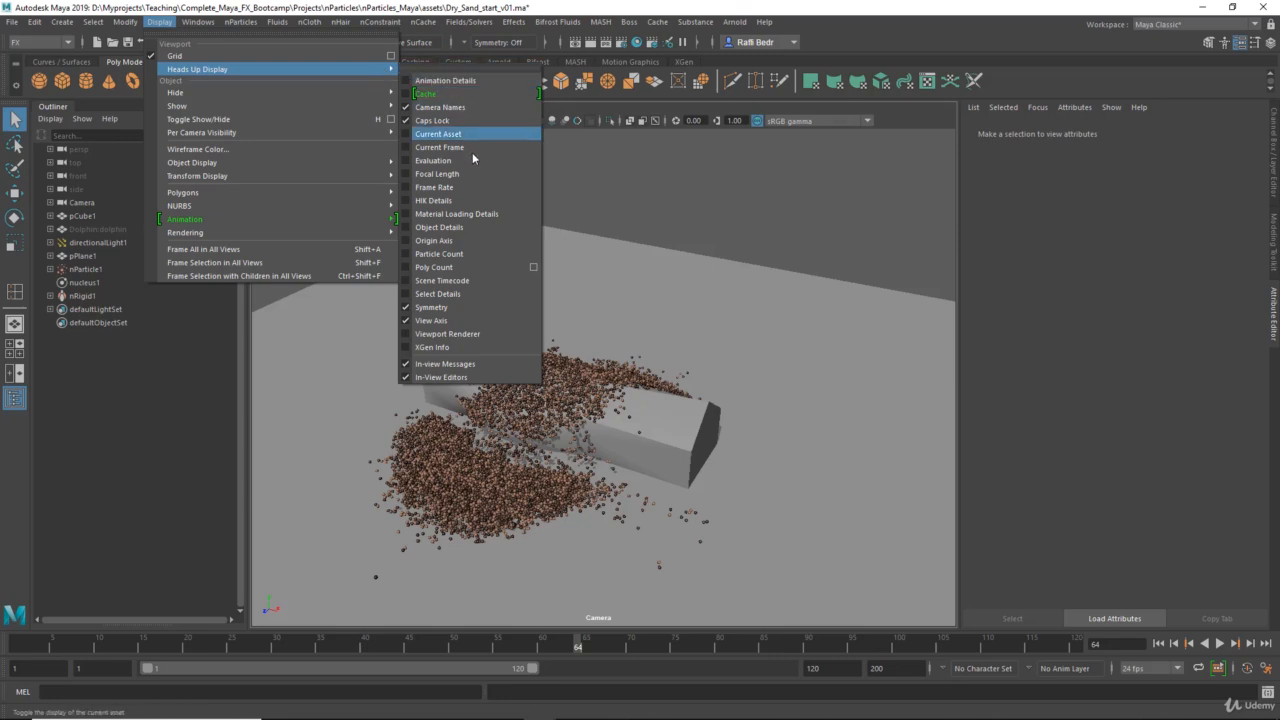
pyautogui.click(440, 256)
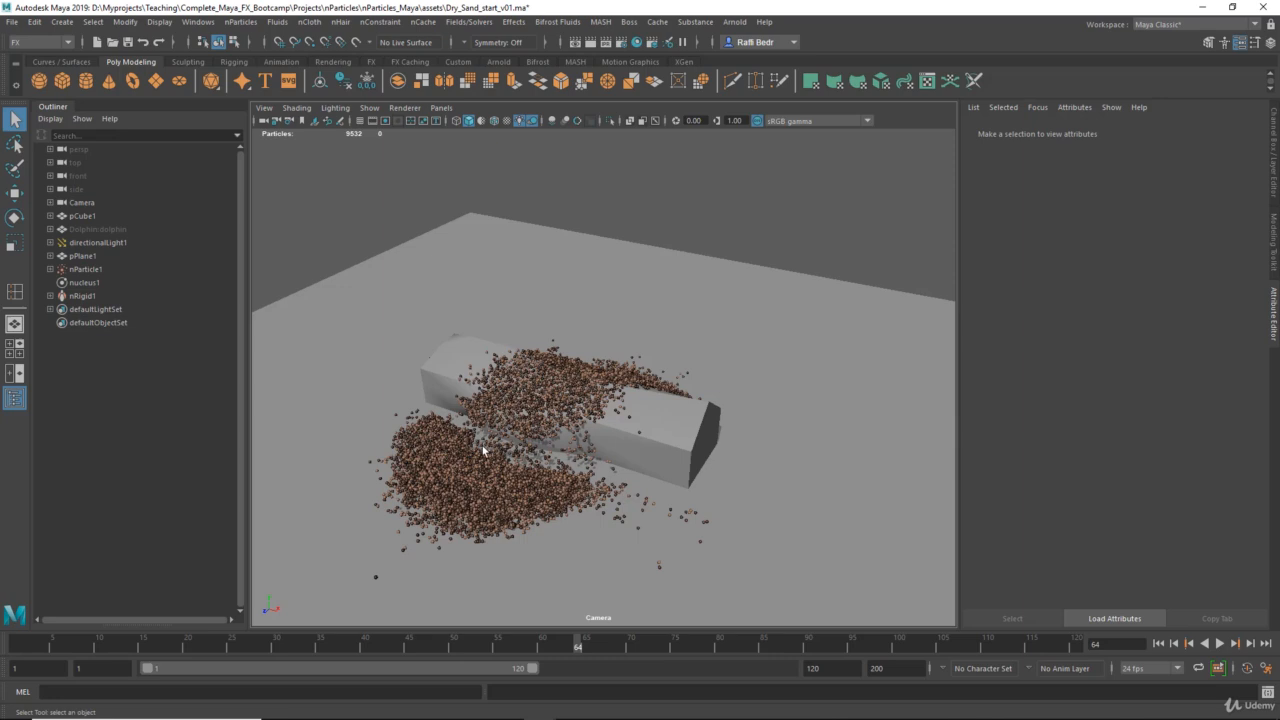
# Step: Examine the Substeps setting in the nucleus1 solver attributes
pyautogui.click(84, 283)
pyautogui.scroll(-3, 1093, 362)
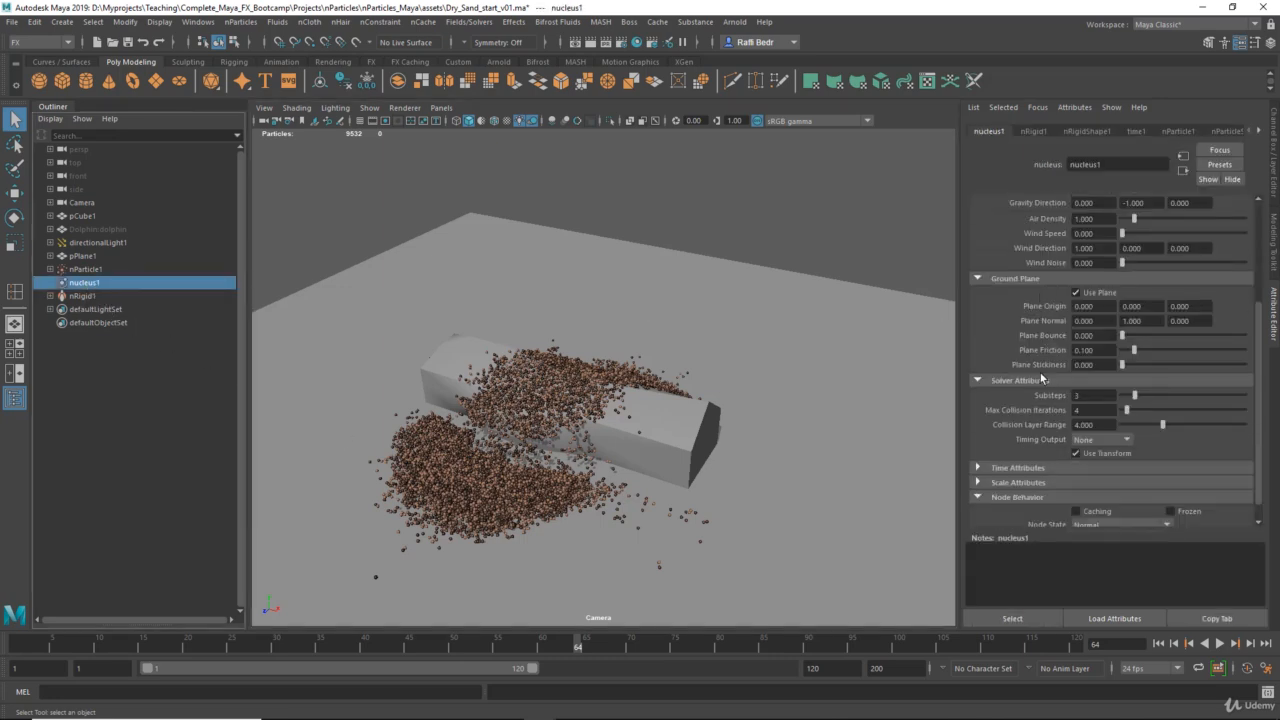
pyautogui.click(1085, 396)
# Step: Return to frame 1 and select the individual particles at the dolphin's nose and tail
pyautogui.click(498, 472)
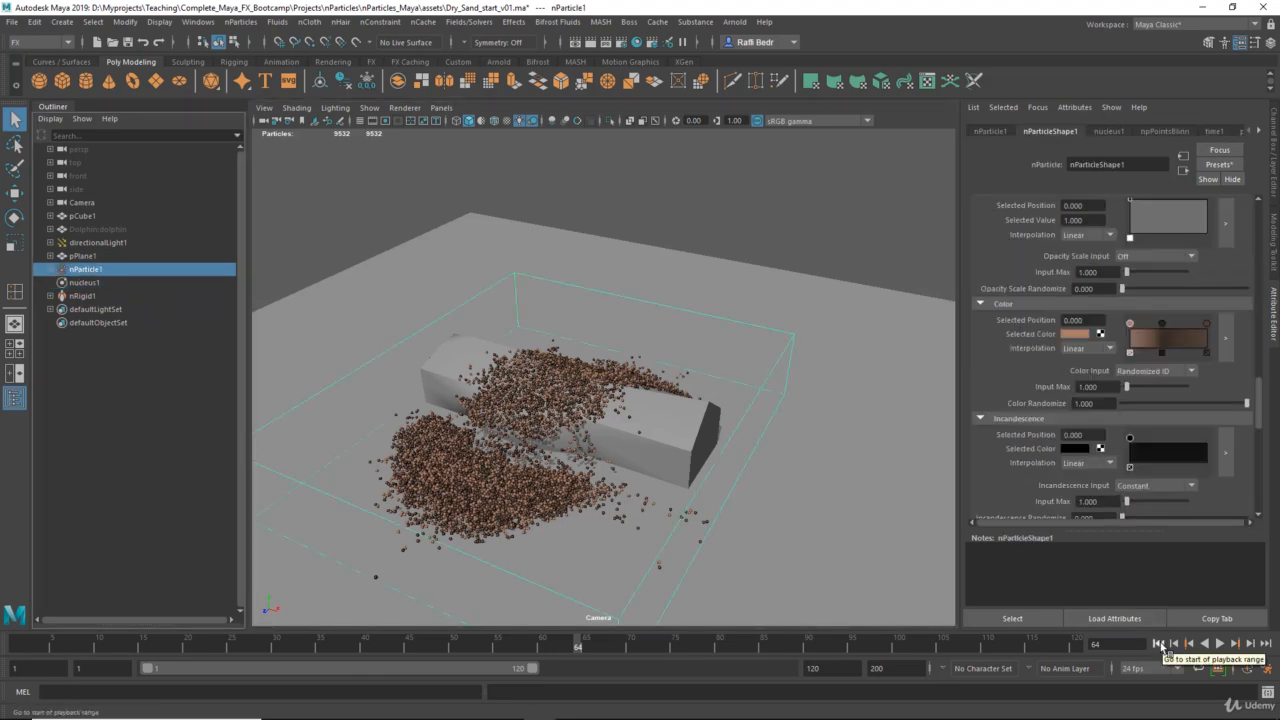
pyautogui.click(1159, 644)
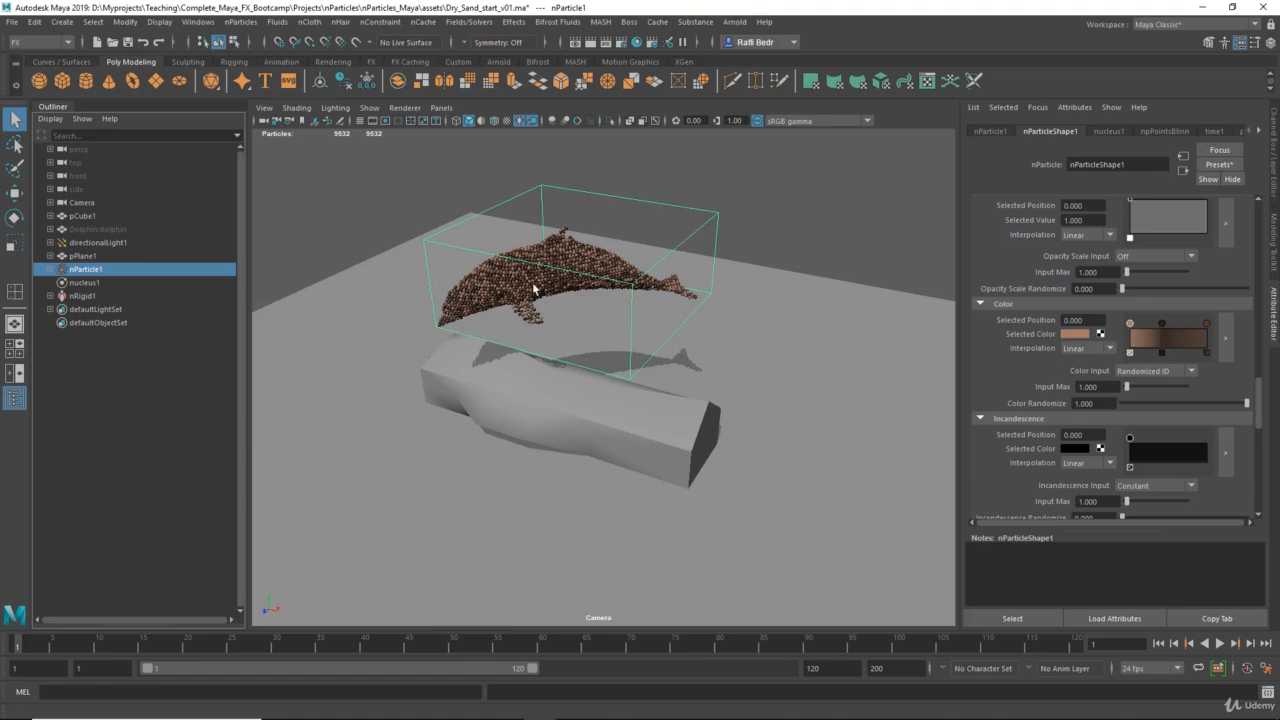
pyautogui.moveTo(565, 270); pyautogui.dragTo(566, 229, button='right')
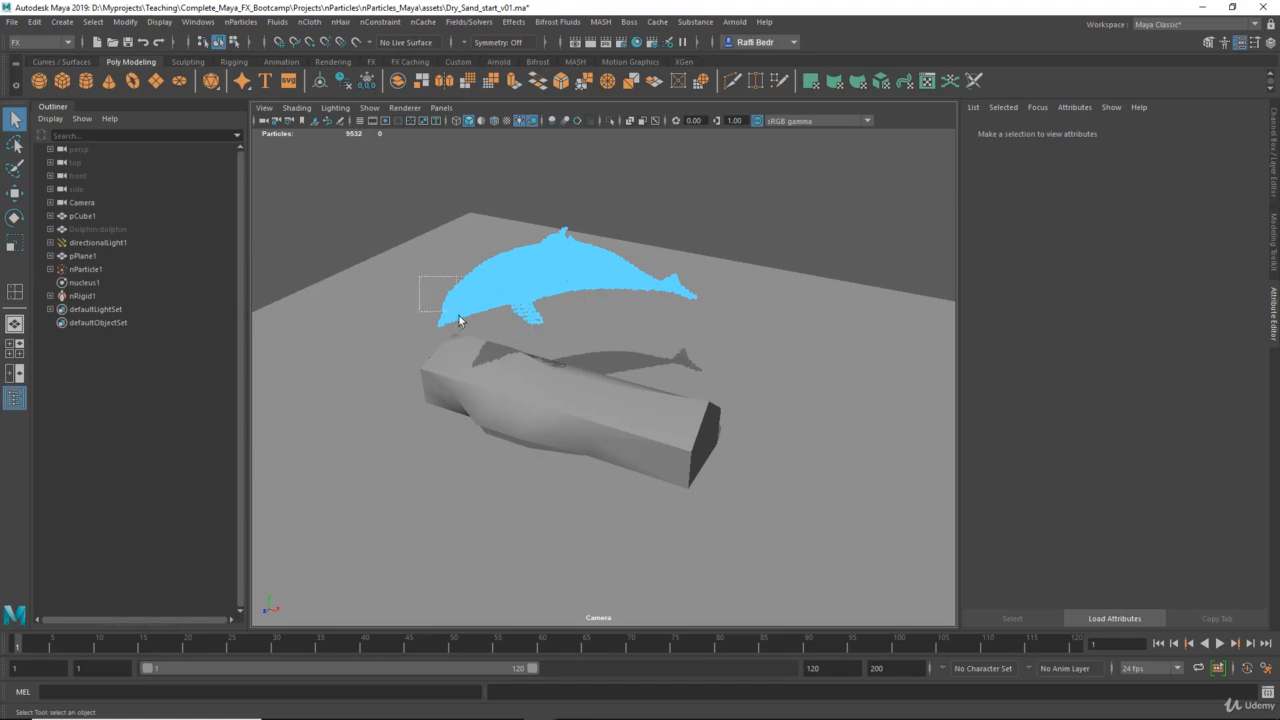
pyautogui.moveTo(484, 350); pyautogui.dragTo(485, 349)
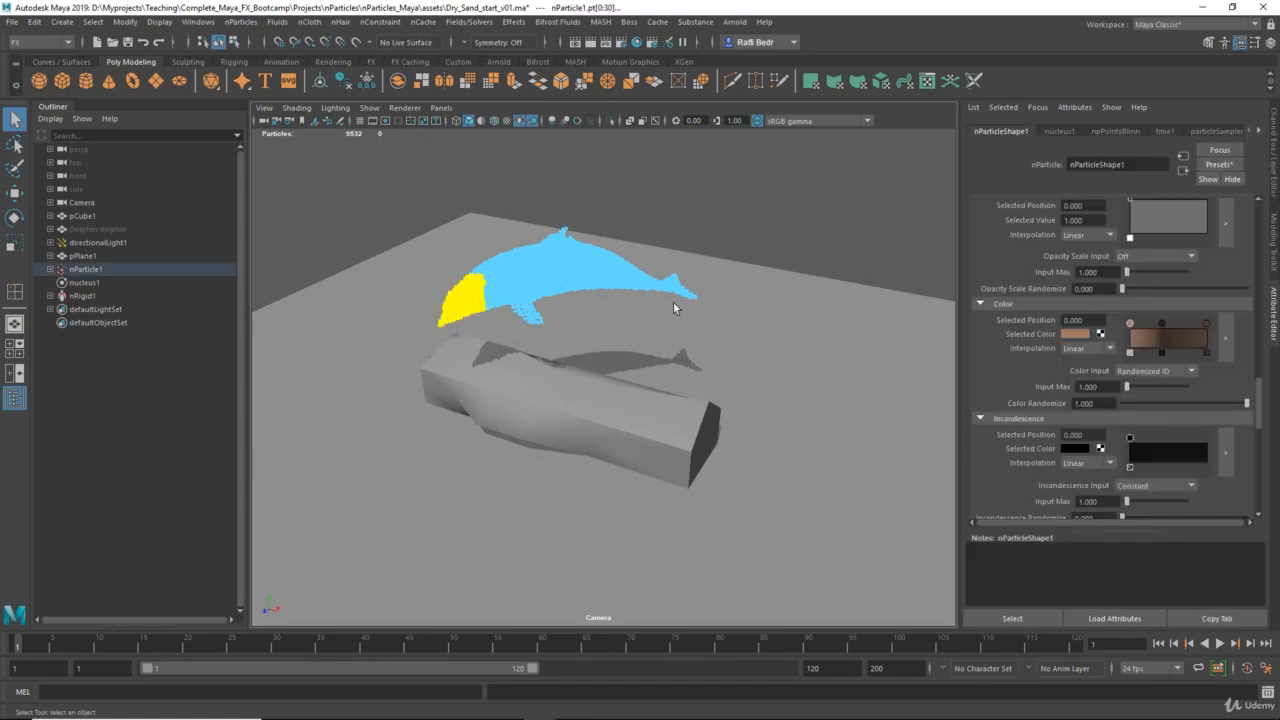
pyautogui.keyDown('shift'); pyautogui.moveTo(641, 245); pyautogui.dragTo(718, 260); pyautogui.keyUp('shift')
# Step: In the perspective view, add particle patches at the dorsal fin, flipper and rear body to the selection
pyautogui.press('space')
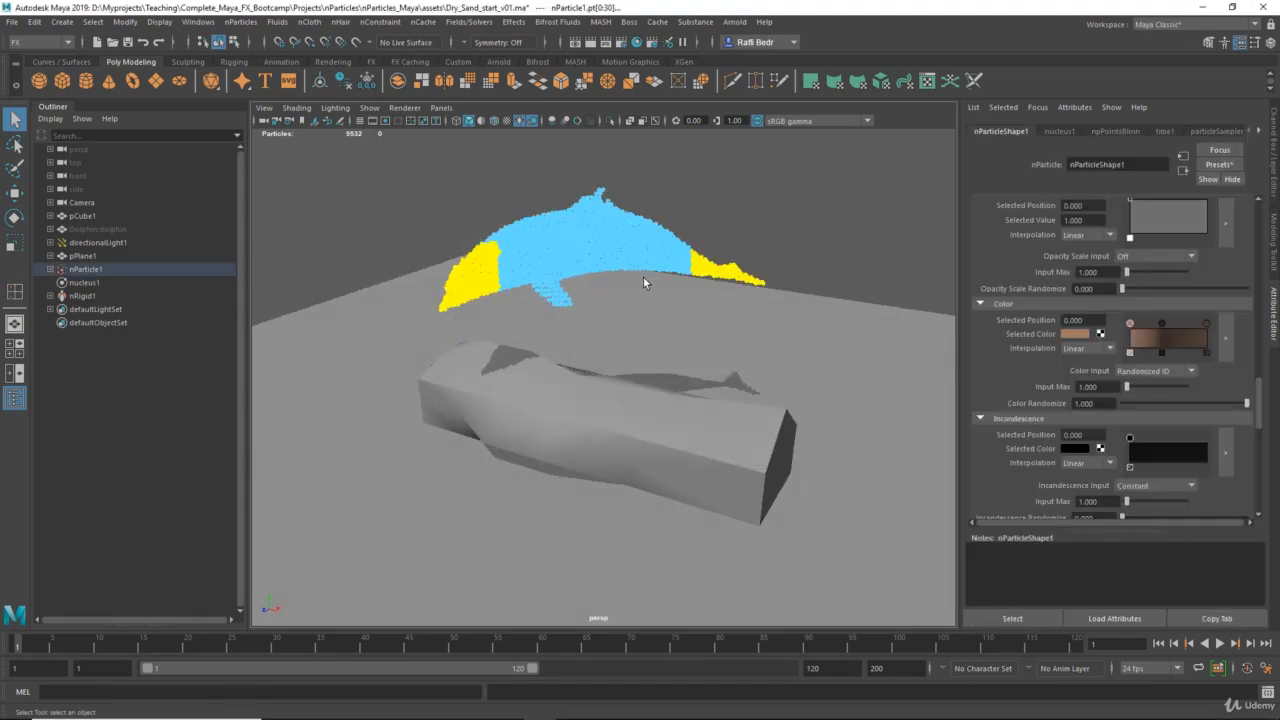
pyautogui.keyDown('alt'); pyautogui.moveTo(644, 277); pyautogui.dragTo(624, 332); pyautogui.keyUp('alt')
pyautogui.keyDown('alt'); pyautogui.moveTo(624, 332); pyautogui.dragTo(701, 352, button='right'); pyautogui.keyUp('alt')
pyautogui.keyDown('alt'); pyautogui.moveTo(701, 352); pyautogui.dragTo(611, 426); pyautogui.keyUp('alt')
pyautogui.keyDown('alt'); pyautogui.moveTo(611, 426); pyautogui.dragTo(605, 525, button='middle'); pyautogui.keyUp('alt')
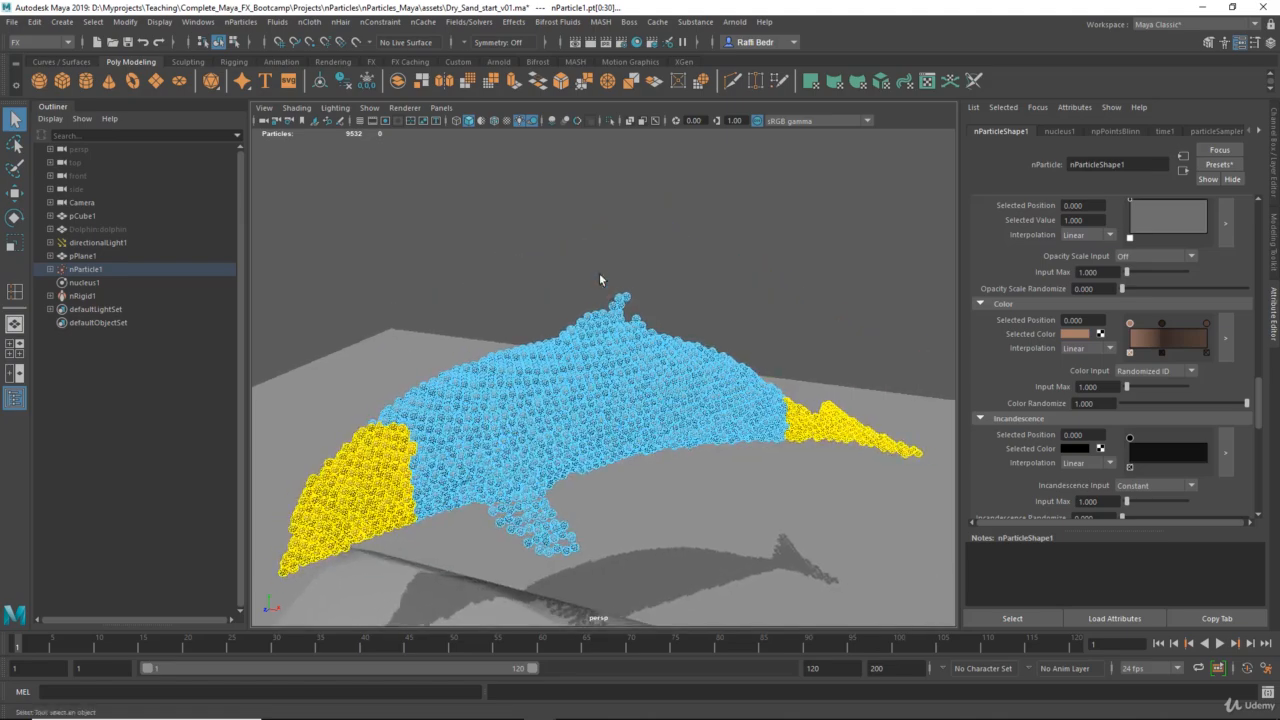
pyautogui.keyDown('shift'); pyautogui.moveTo(561, 250); pyautogui.dragTo(703, 374); pyautogui.keyUp('shift')
pyautogui.keyDown('alt'); pyautogui.moveTo(772, 467); pyautogui.dragTo(662, 452); pyautogui.keyUp('alt')
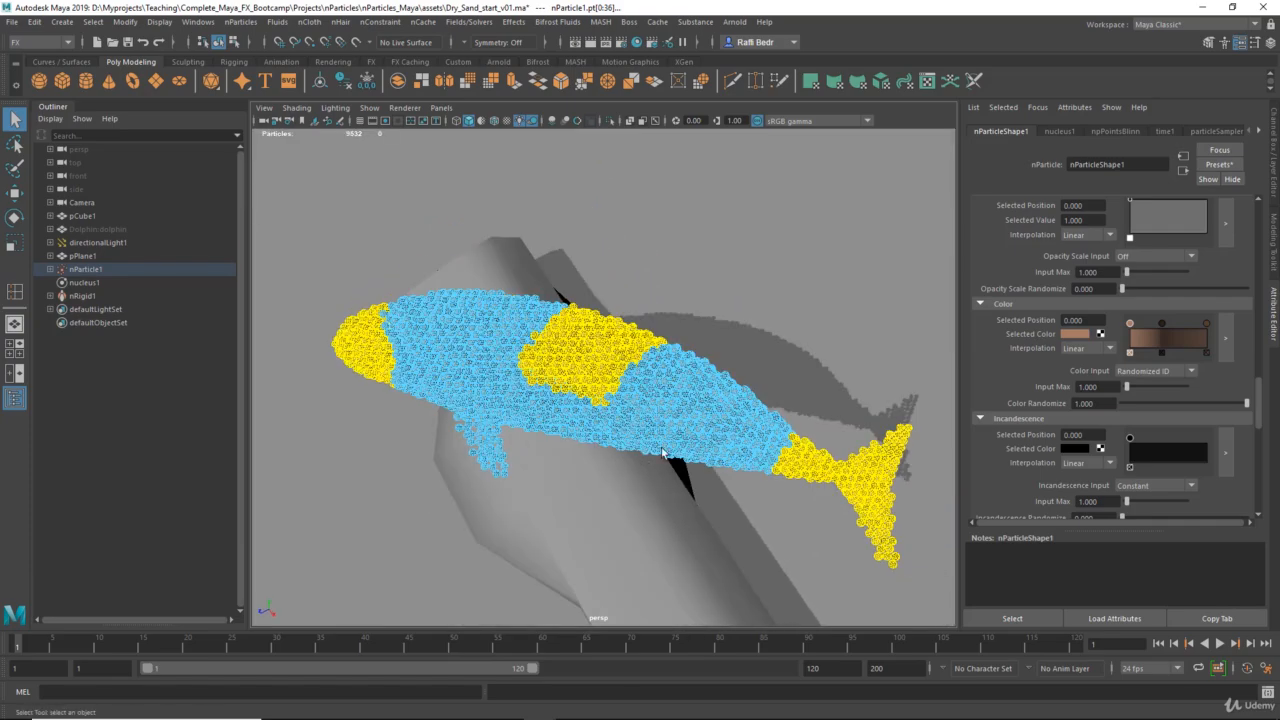
pyautogui.keyDown('shift'); pyautogui.moveTo(612, 485); pyautogui.dragTo(574, 408); pyautogui.keyUp('shift')
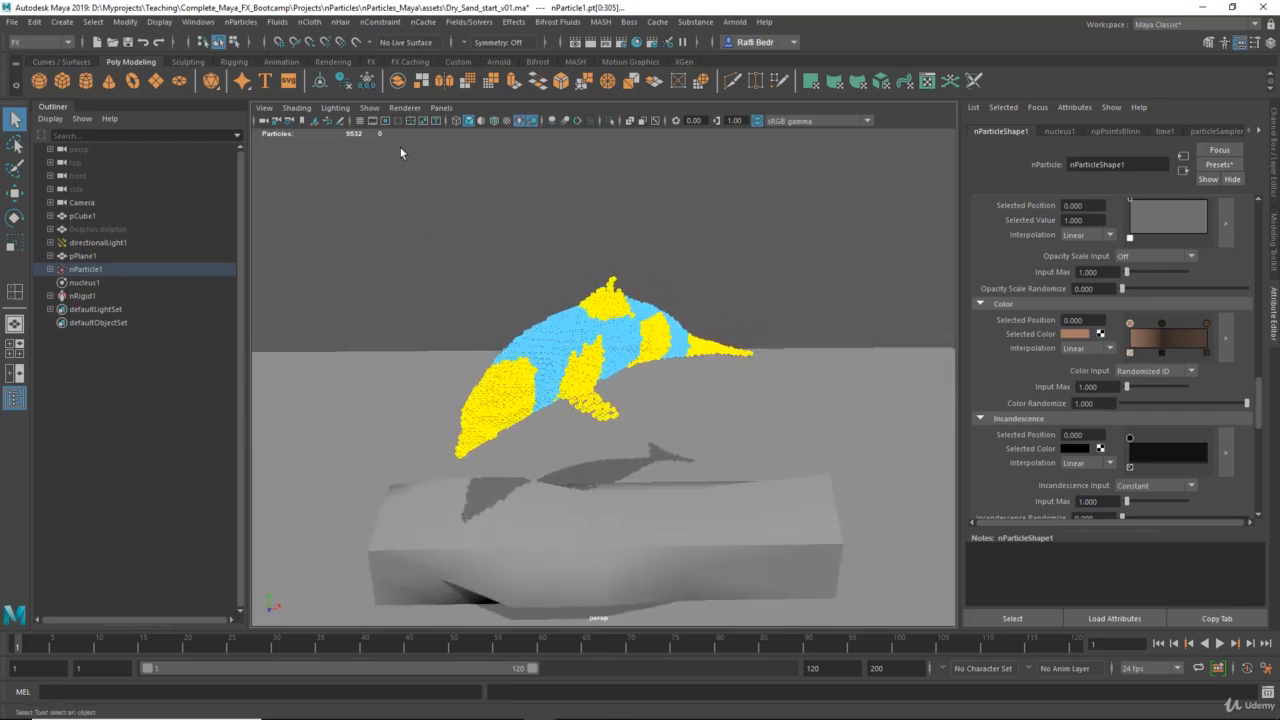
# Step: Create a Component to Component nConstraint on the selected dolphin particles
pyautogui.click(380, 22)
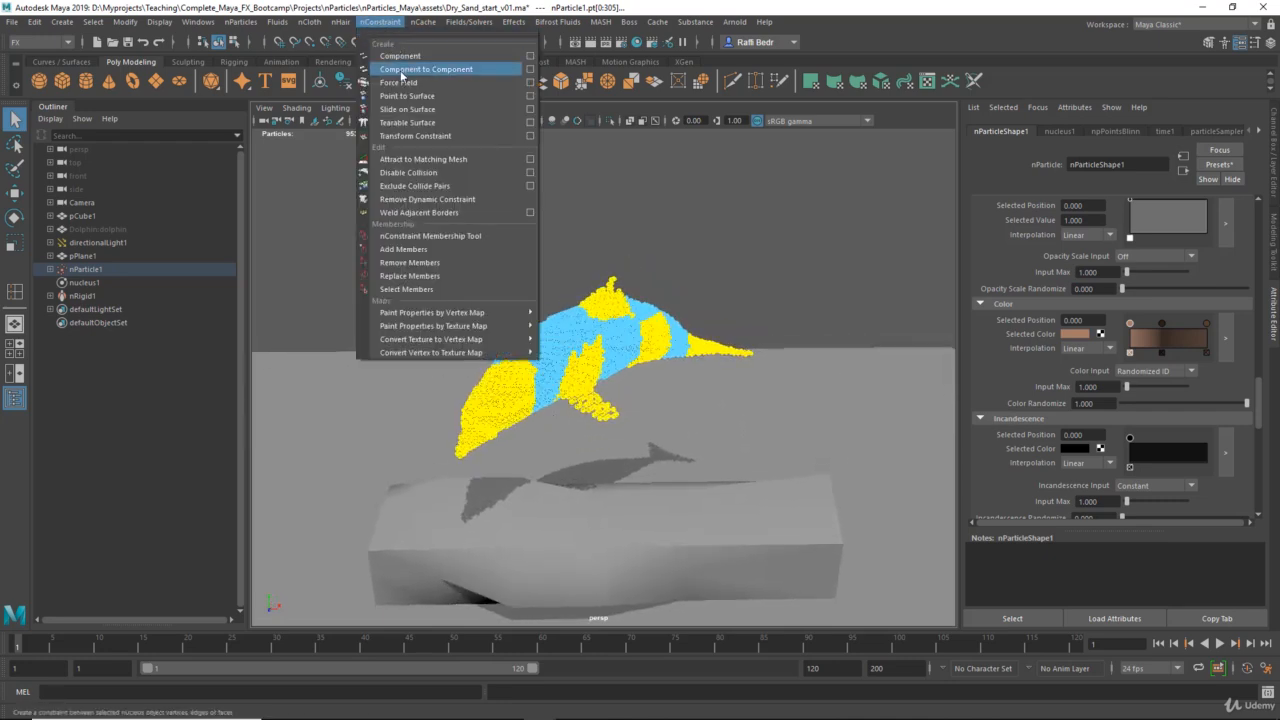
pyautogui.click(451, 72)
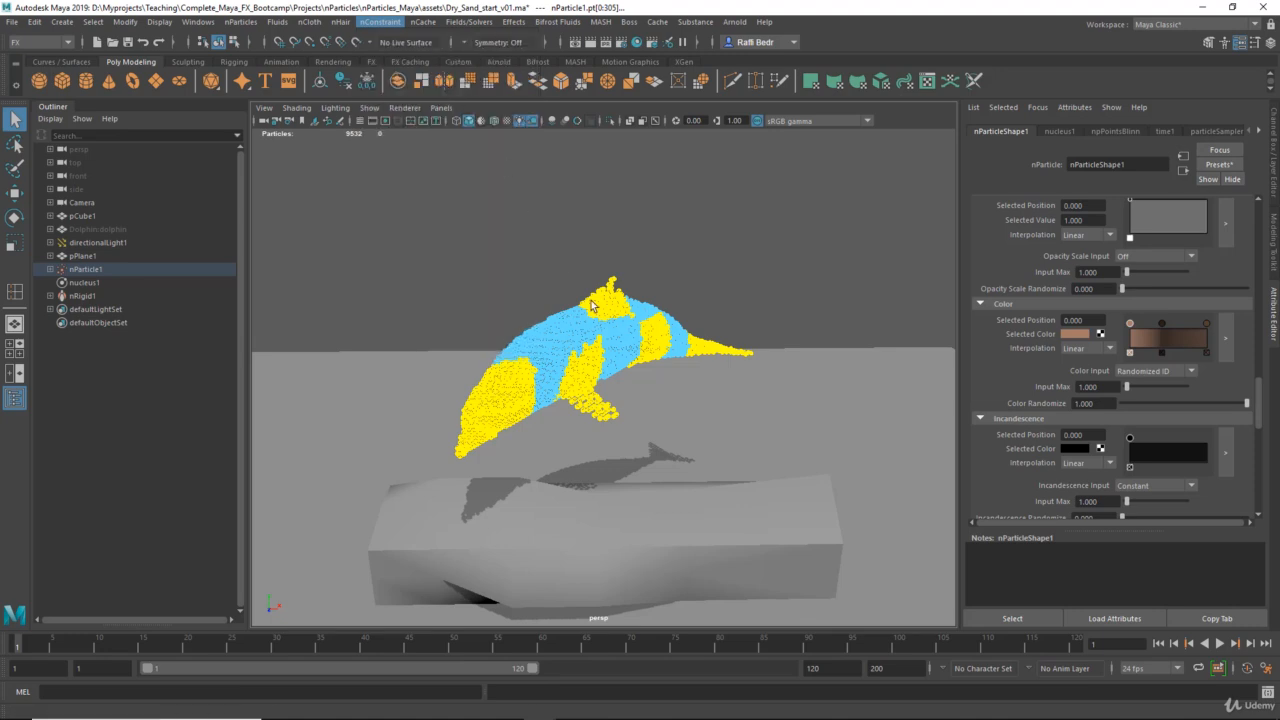
pyautogui.keyDown('alt'); pyautogui.moveTo(576, 355); pyautogui.dragTo(601, 384, button='right'); pyautogui.keyUp('alt')
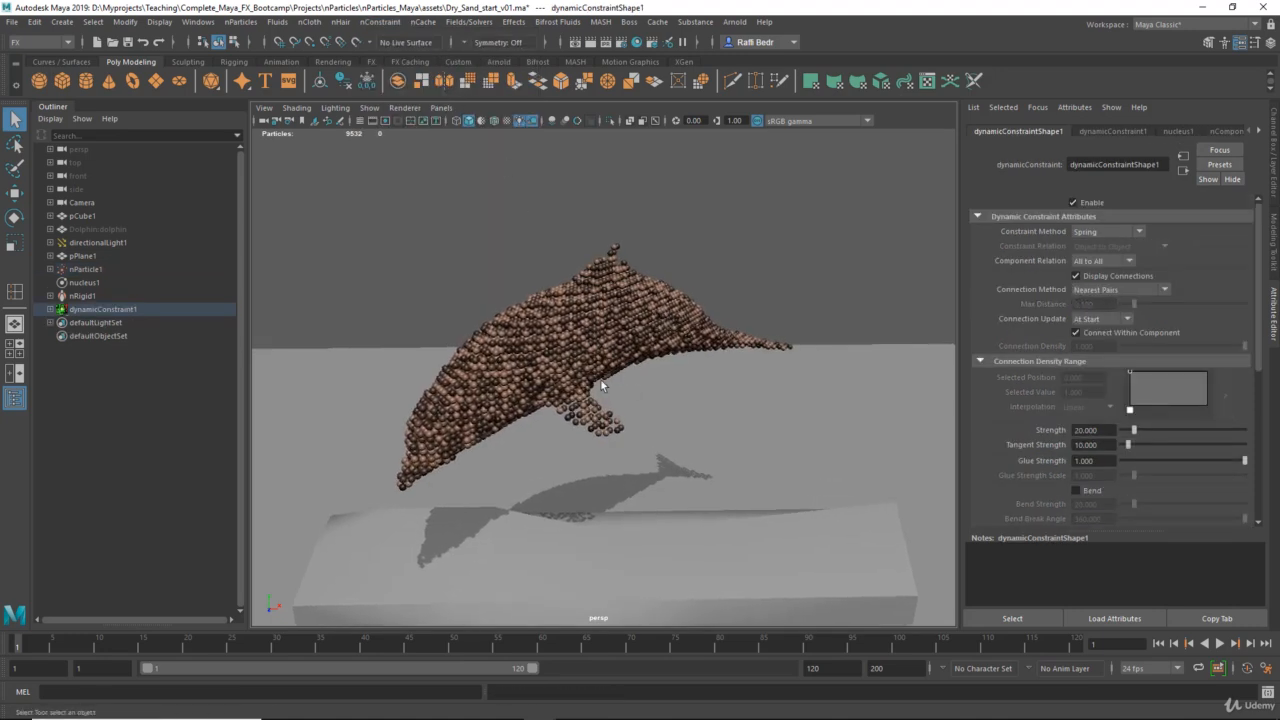
# Step: Set the new dynamic constraint's Connection Method to Within Max Distance and its Max Distance to 0.396
pyautogui.click(108, 310)
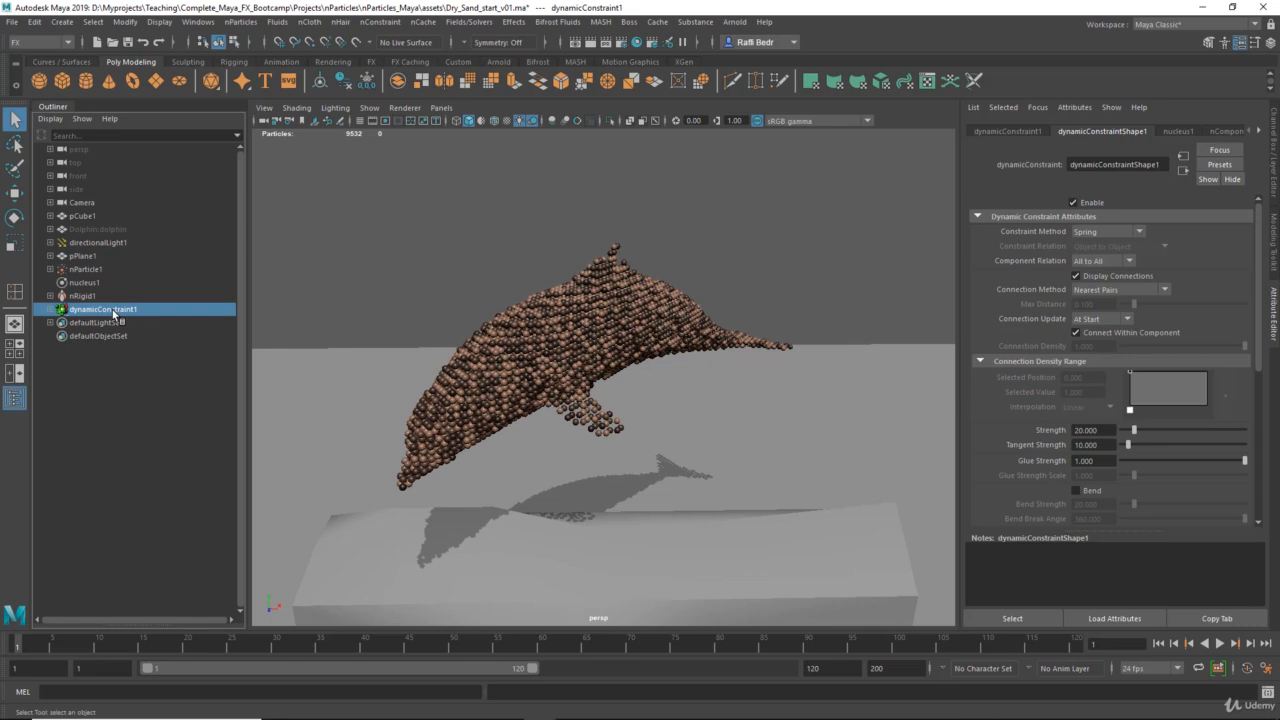
pyautogui.keyDown('alt'); pyautogui.moveTo(577, 385); pyautogui.dragTo(764, 345, button='right'); pyautogui.keyUp('alt')
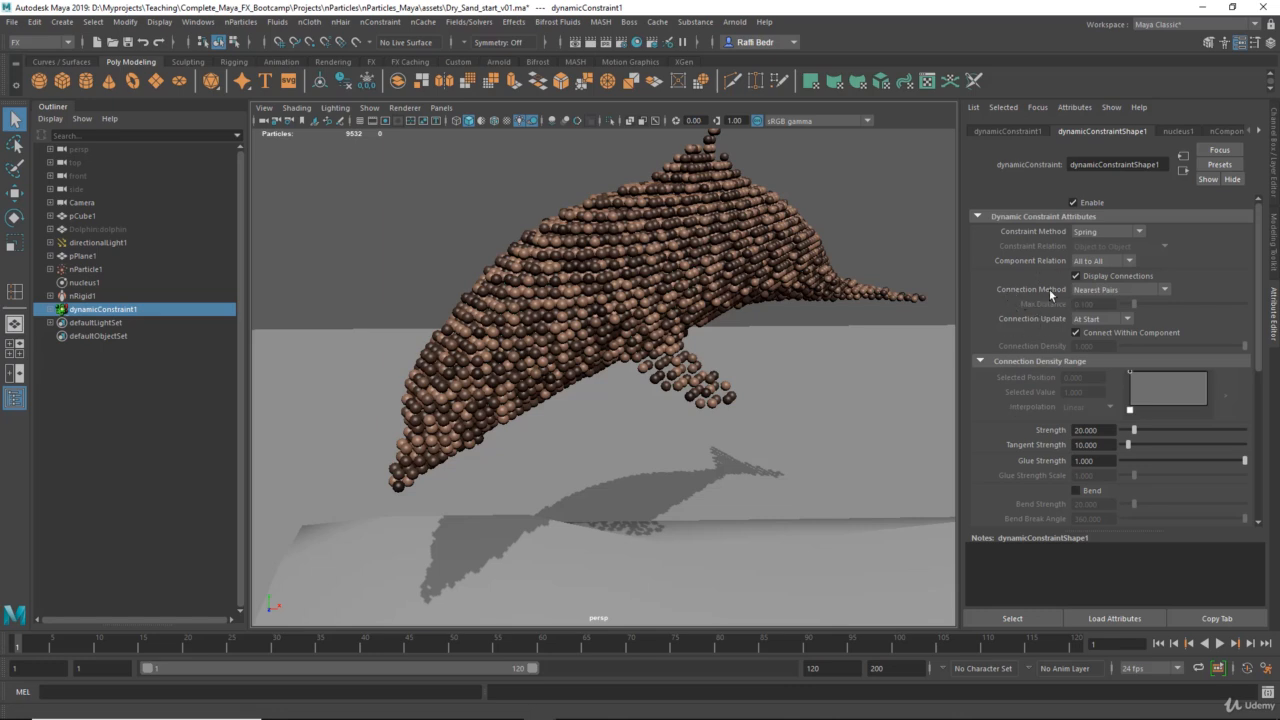
pyautogui.click(1110, 292)
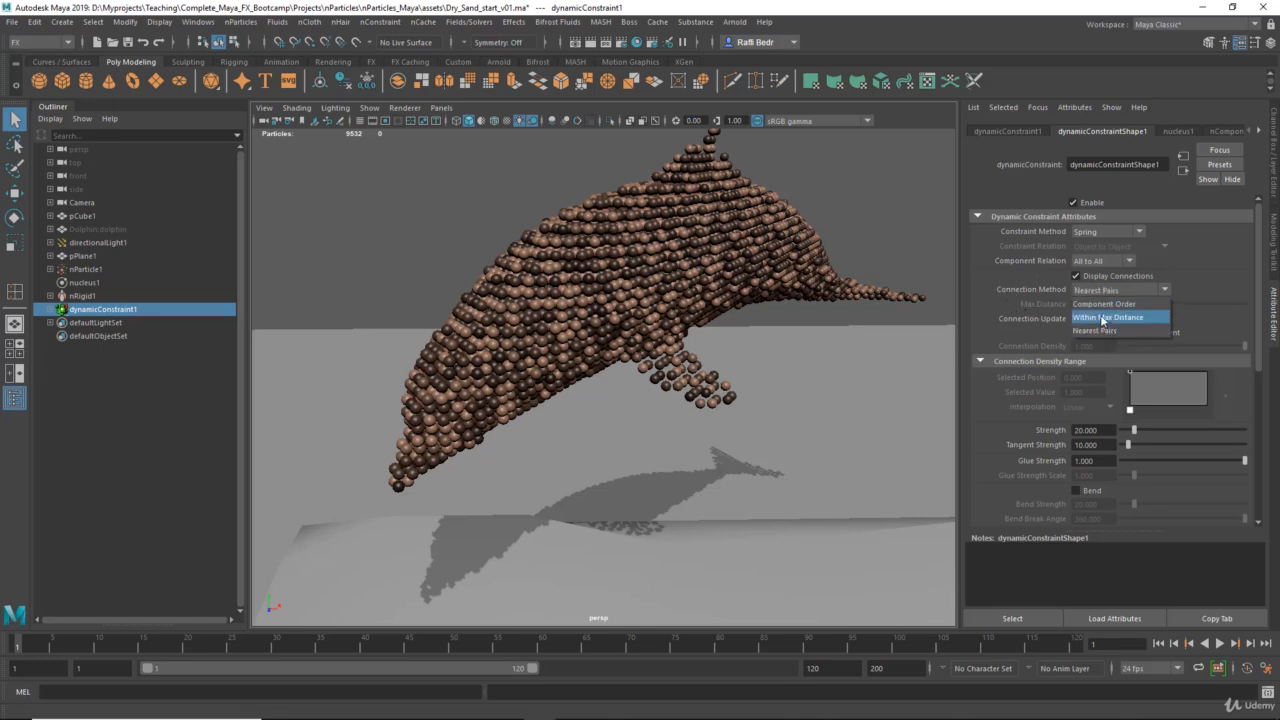
pyautogui.click(1104, 318)
pyautogui.keyDown('alt'); pyautogui.moveTo(580, 320); pyautogui.dragTo(631, 329, button='right'); pyautogui.keyUp('alt')
pyautogui.keyDown('alt'); pyautogui.moveTo(631, 329); pyautogui.dragTo(763, 394); pyautogui.keyUp('alt')
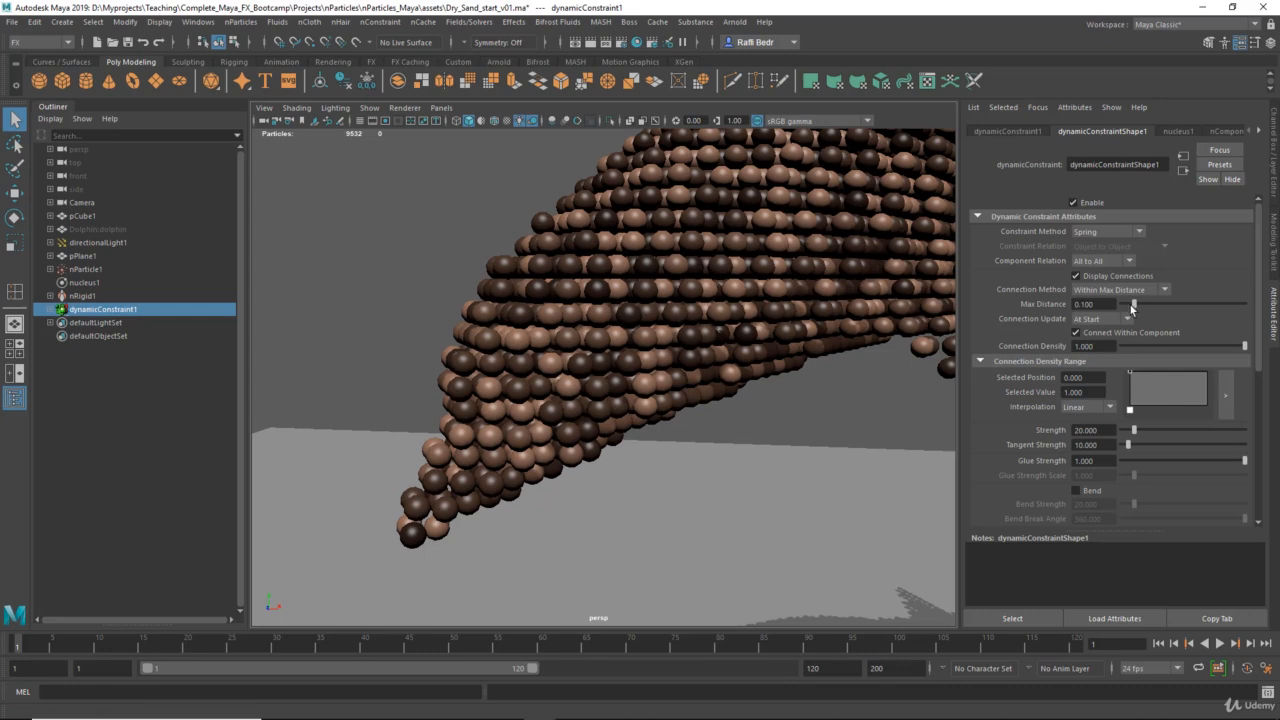
pyautogui.moveTo(1140, 306); pyautogui.dragTo(1176, 307)
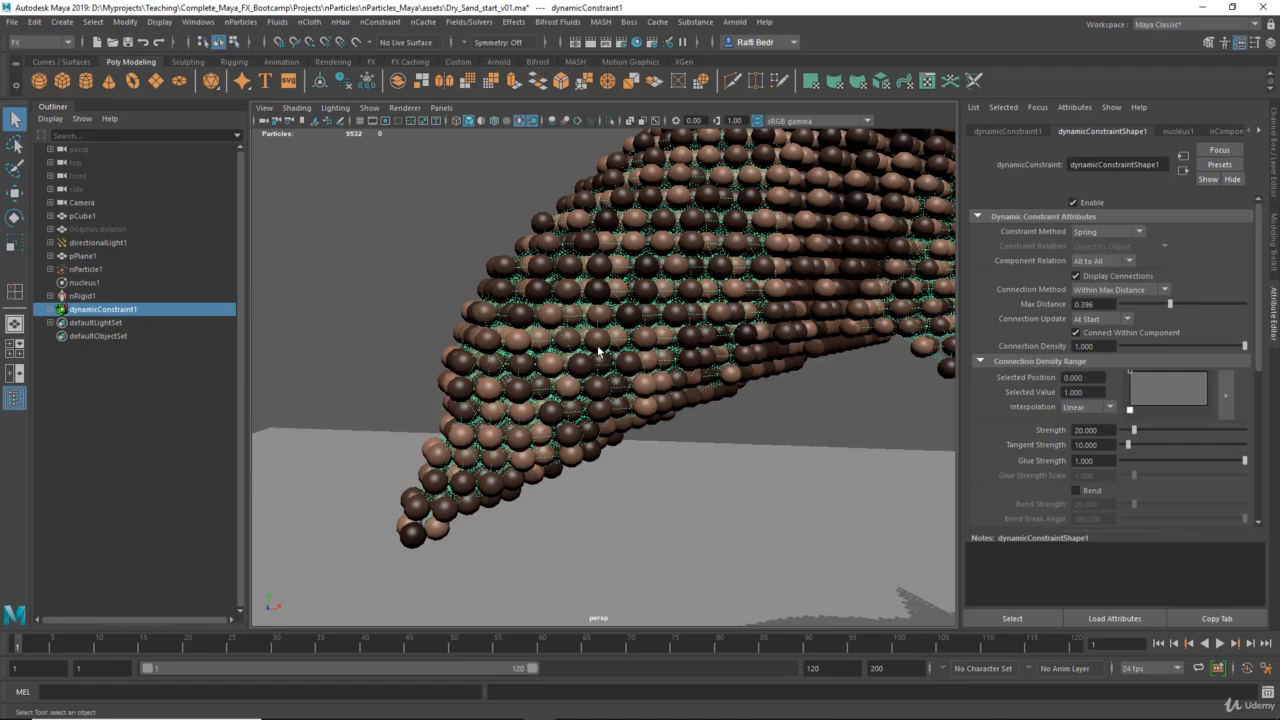
# Step: Examine the constraint connections between the dolphin's particles up close and across the whole body
pyautogui.moveTo(598, 350)
pyautogui.keyDown('alt'); pyautogui.mouseDown()
pyautogui.moveTo(751, 360)
pyautogui.moveTo(580, 358)
pyautogui.mouseUp(); pyautogui.keyUp('alt')
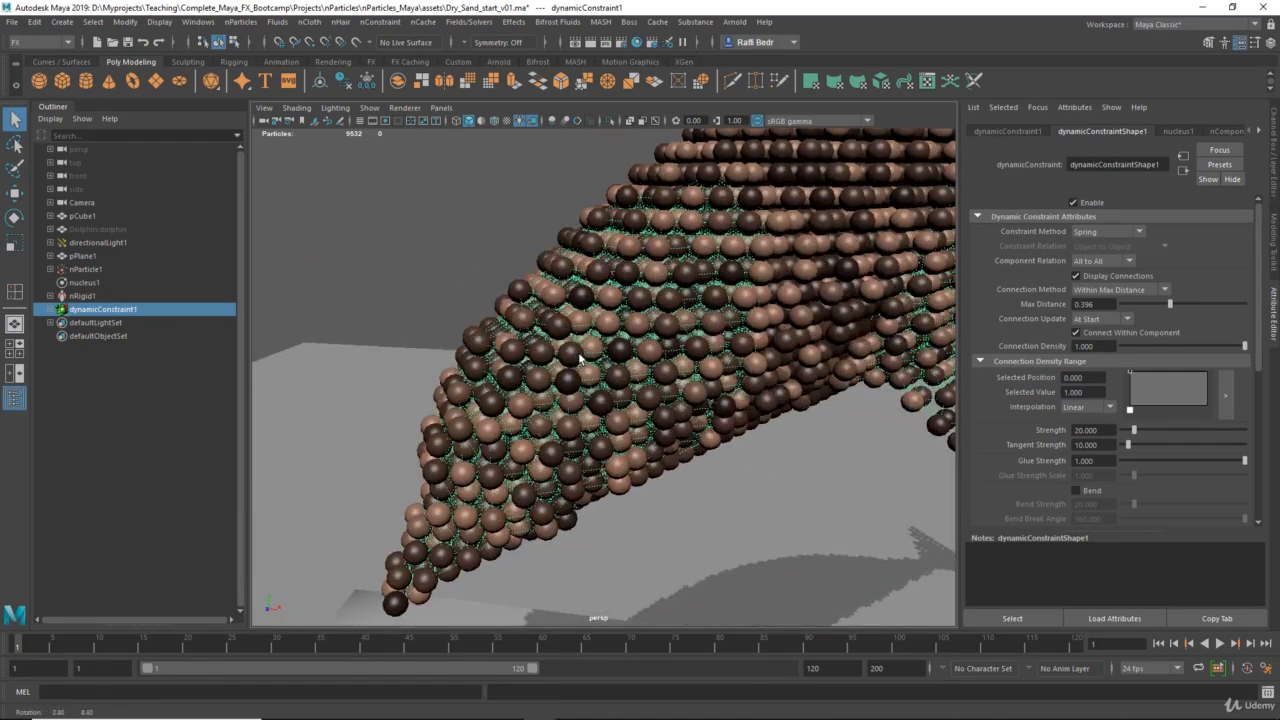
pyautogui.keyDown('alt'); pyautogui.moveTo(665, 327); pyautogui.dragTo(1186, 323, button='right'); pyautogui.keyUp('alt')
pyautogui.keyDown('alt'); pyautogui.moveTo(641, 377); pyautogui.dragTo(677, 391, button='right'); pyautogui.keyUp('alt')
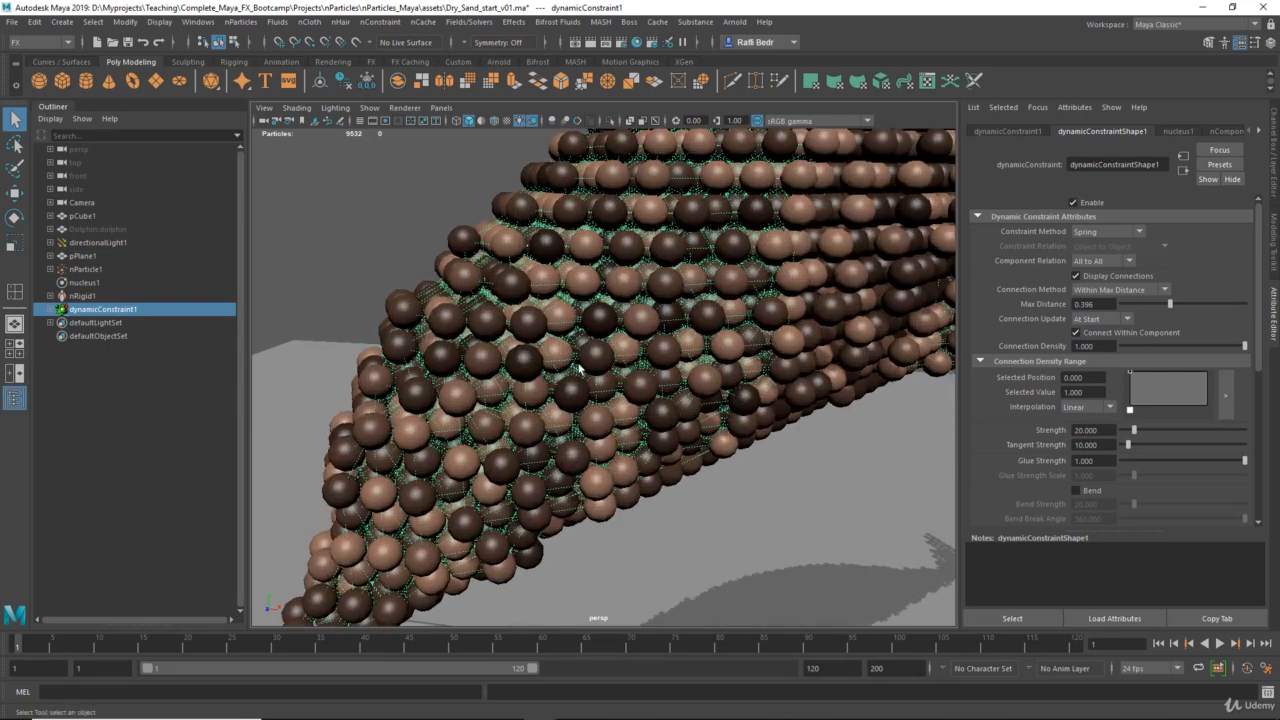
pyautogui.keyDown('alt'); pyautogui.moveTo(555, 363); pyautogui.dragTo(585, 434, button='right'); pyautogui.keyUp('alt')
pyautogui.keyDown('alt'); pyautogui.moveTo(600, 436); pyautogui.dragTo(590, 342, button='middle'); pyautogui.keyUp('alt')
pyautogui.keyDown('alt'); pyautogui.moveTo(590, 342); pyautogui.dragTo(518, 329, button='right'); pyautogui.keyUp('alt')
pyautogui.keyDown('alt'); pyautogui.moveTo(518, 329); pyautogui.dragTo(495, 143); pyautogui.keyUp('alt')
# Step: Look through the scene's Camera and play the constrained dolphin simulation to about frame 52
pyautogui.click(441, 107)
pyautogui.moveTo(455, 121)
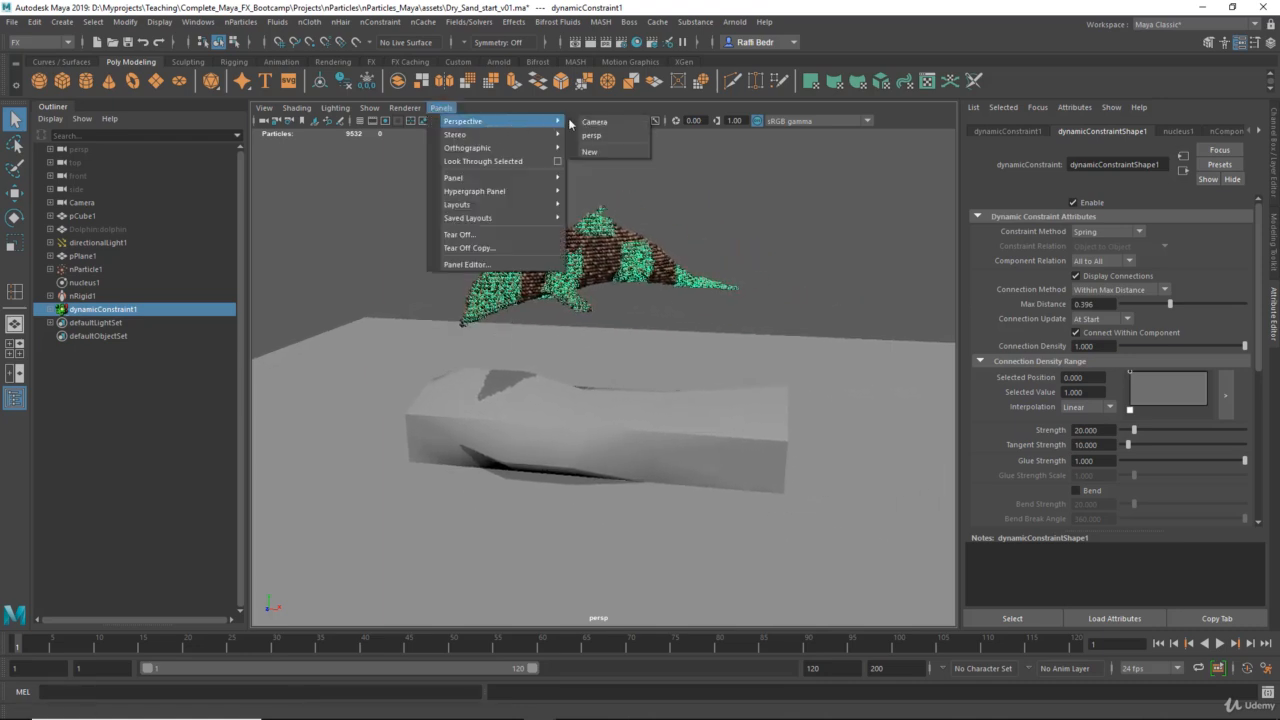
pyautogui.click(600, 122)
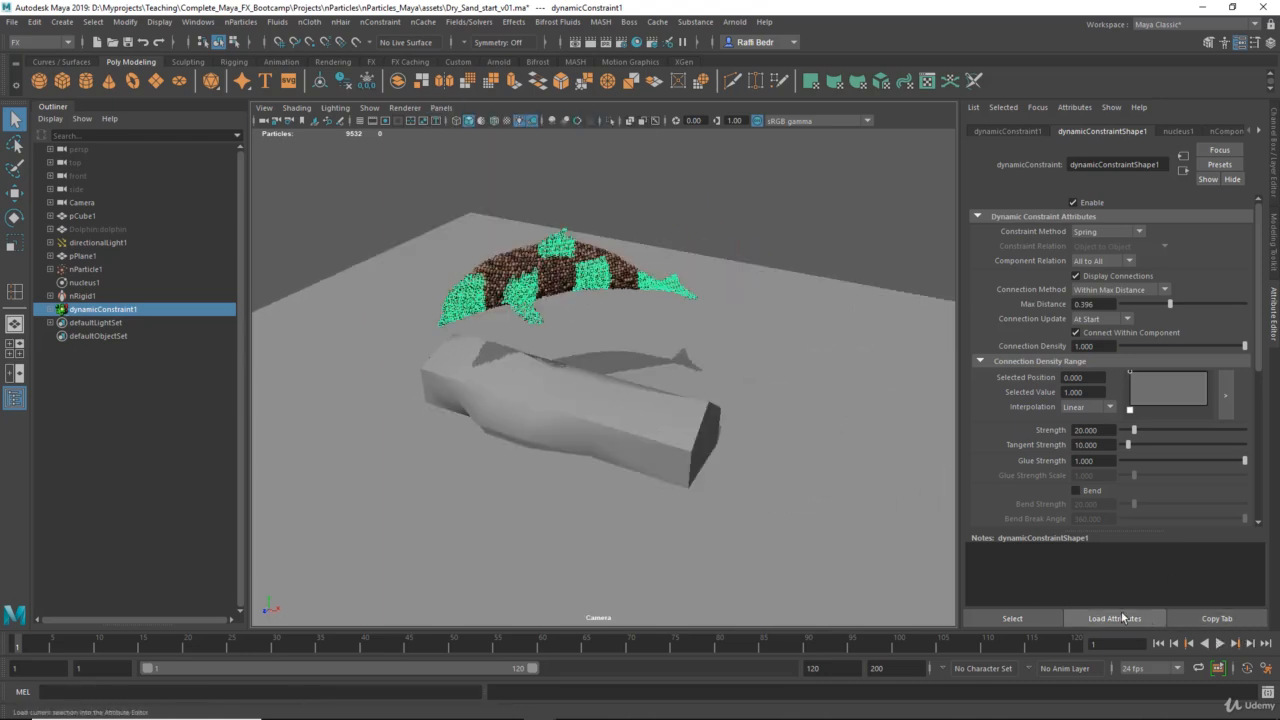
pyautogui.click(1219, 645)
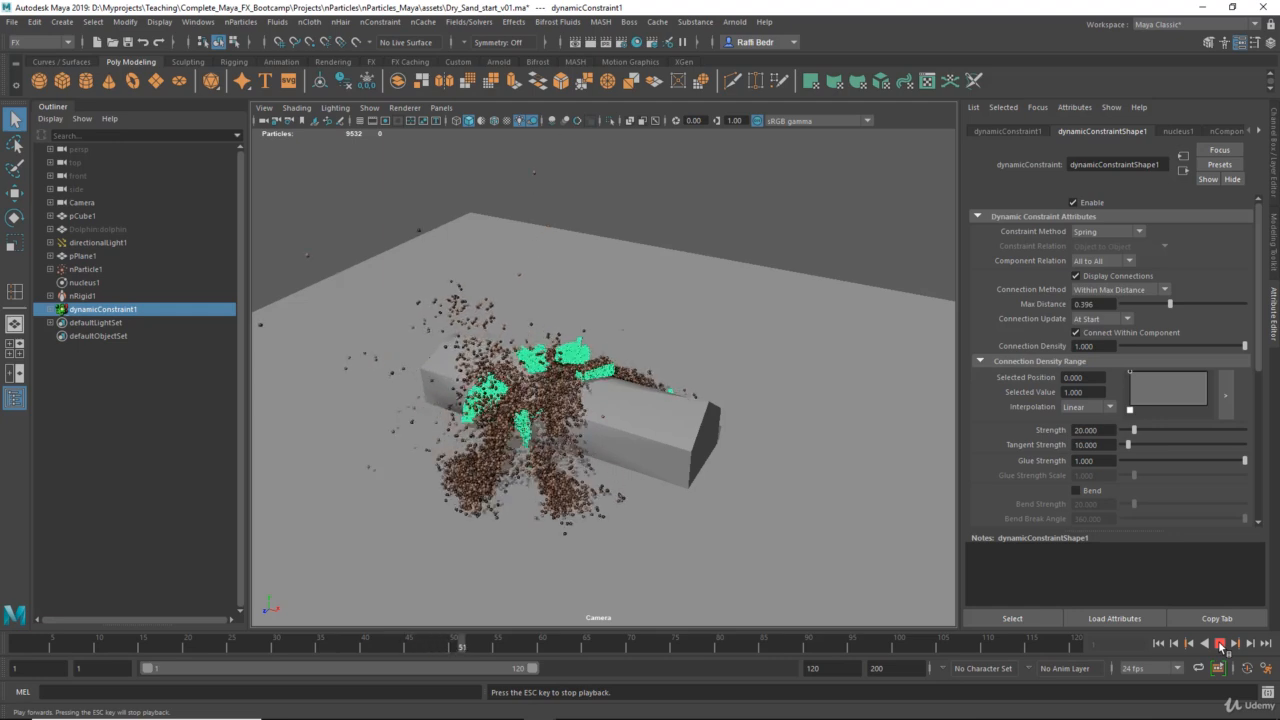
pyautogui.click(1219, 643)
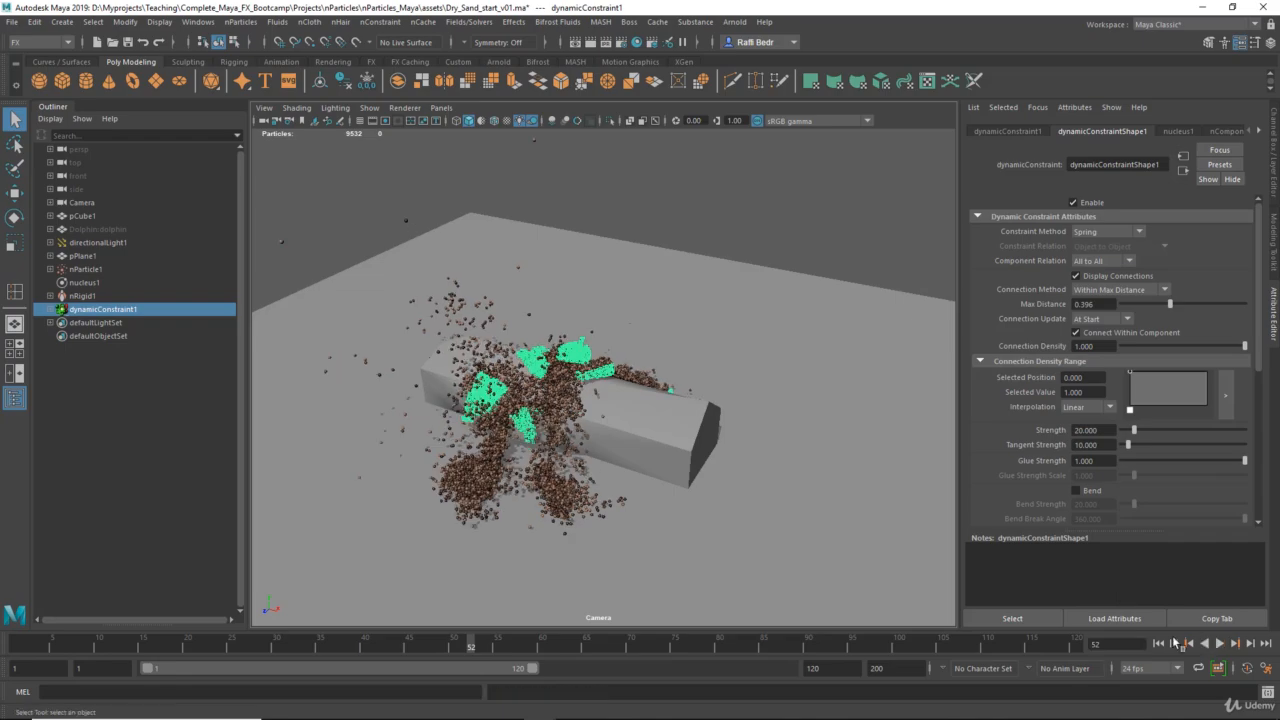
# Step: Return to the perspective view and examine the constrained particle clumps up close where they collapse over the block
pyautogui.press('space')
pyautogui.moveTo(646, 438); pyautogui.dragTo(650, 347)
pyautogui.keyDown('alt'); pyautogui.moveTo(616, 377); pyautogui.dragTo(715, 358, button='middle'); pyautogui.keyUp('alt')
pyautogui.scroll(6, 700, 372)
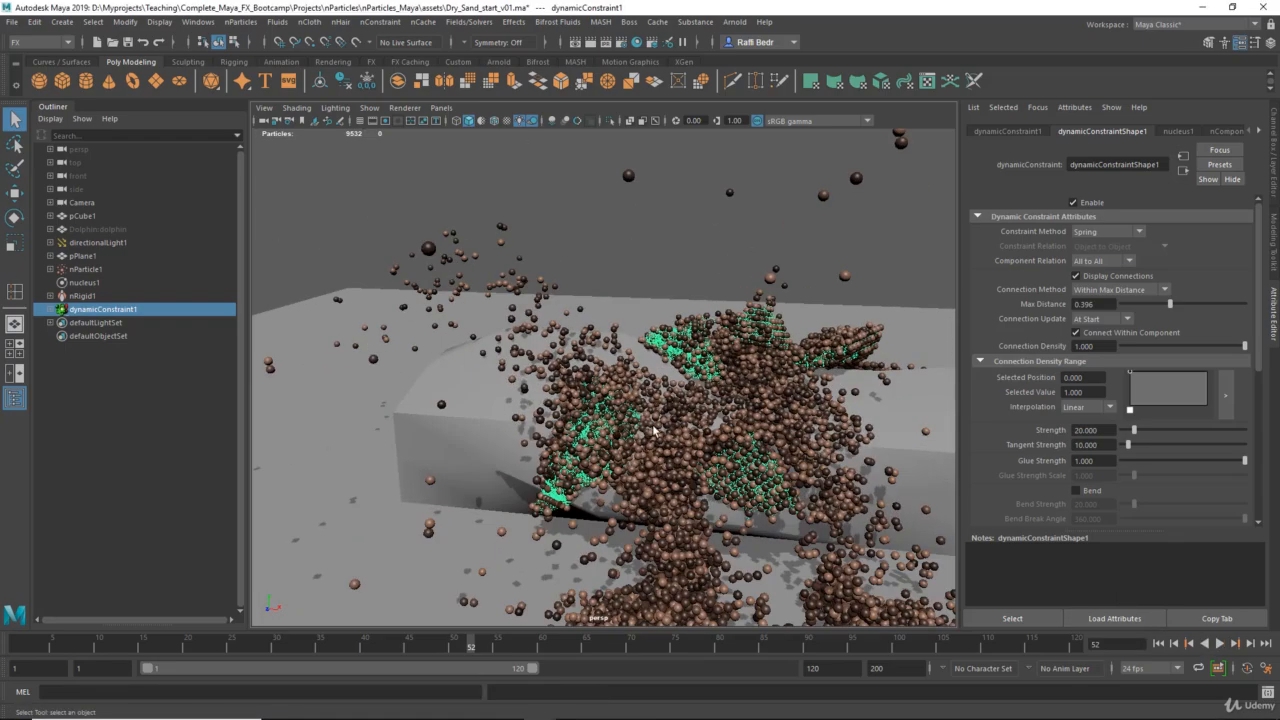
pyautogui.keyDown('alt'); pyautogui.moveTo(642, 430); pyautogui.dragTo(566, 421); pyautogui.keyUp('alt')
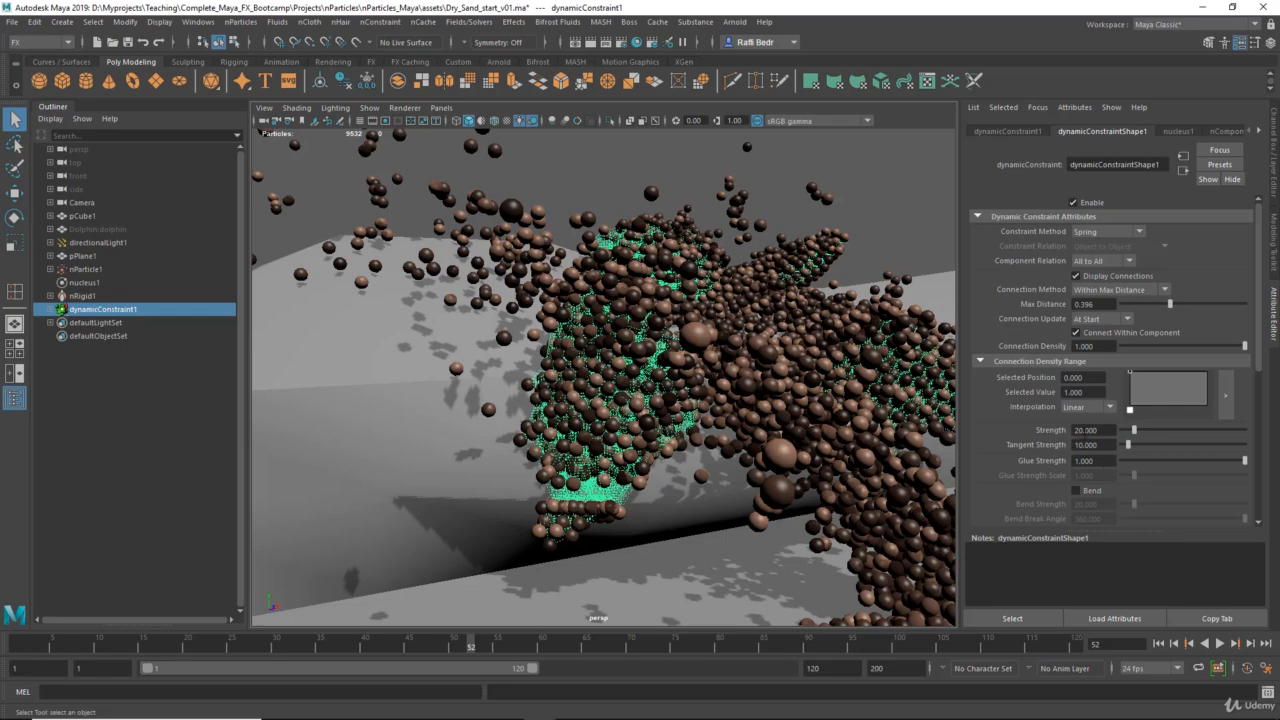
pyautogui.moveTo(693, 429)
pyautogui.keyDown('alt'); pyautogui.mouseDown()
pyautogui.moveTo(688, 482)
pyautogui.moveTo(688, 442)
pyautogui.mouseUp(); pyautogui.keyUp('alt')
pyautogui.scroll(-5, 686, 442)
pyautogui.scroll(6, 688, 436)
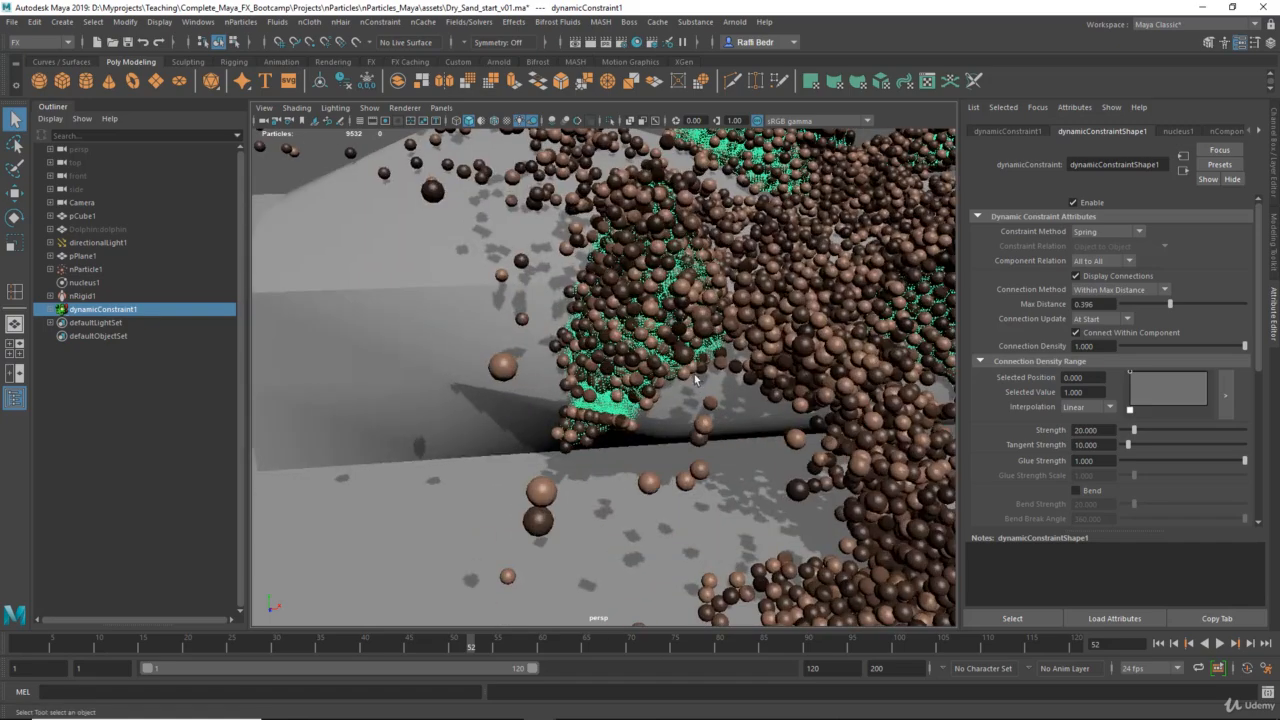
pyautogui.keyDown('alt'); pyautogui.moveTo(690, 380); pyautogui.dragTo(657, 414); pyautogui.keyUp('alt')
# Step: Try a Glue Strength of 0.1 on the dynamic constraint and play the simulation to about frame 62
pyautogui.click(1090, 460)
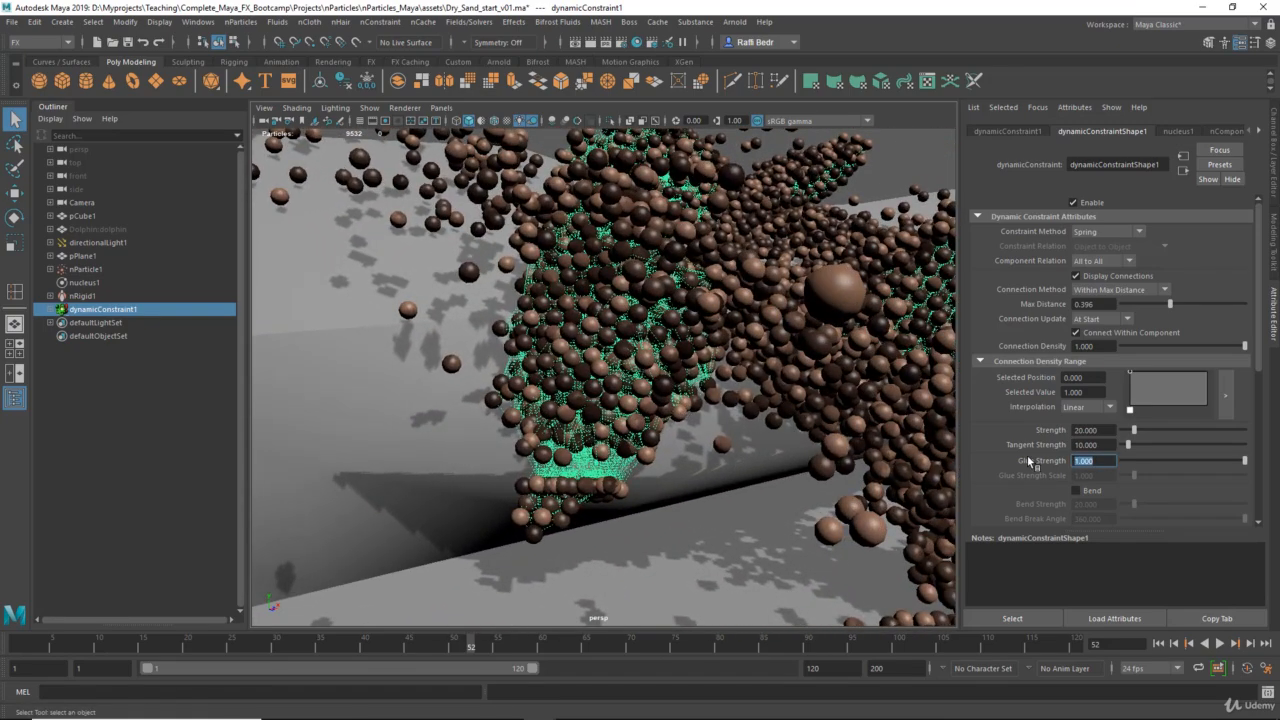
pyautogui.write('0.1')
pyautogui.press('Return')
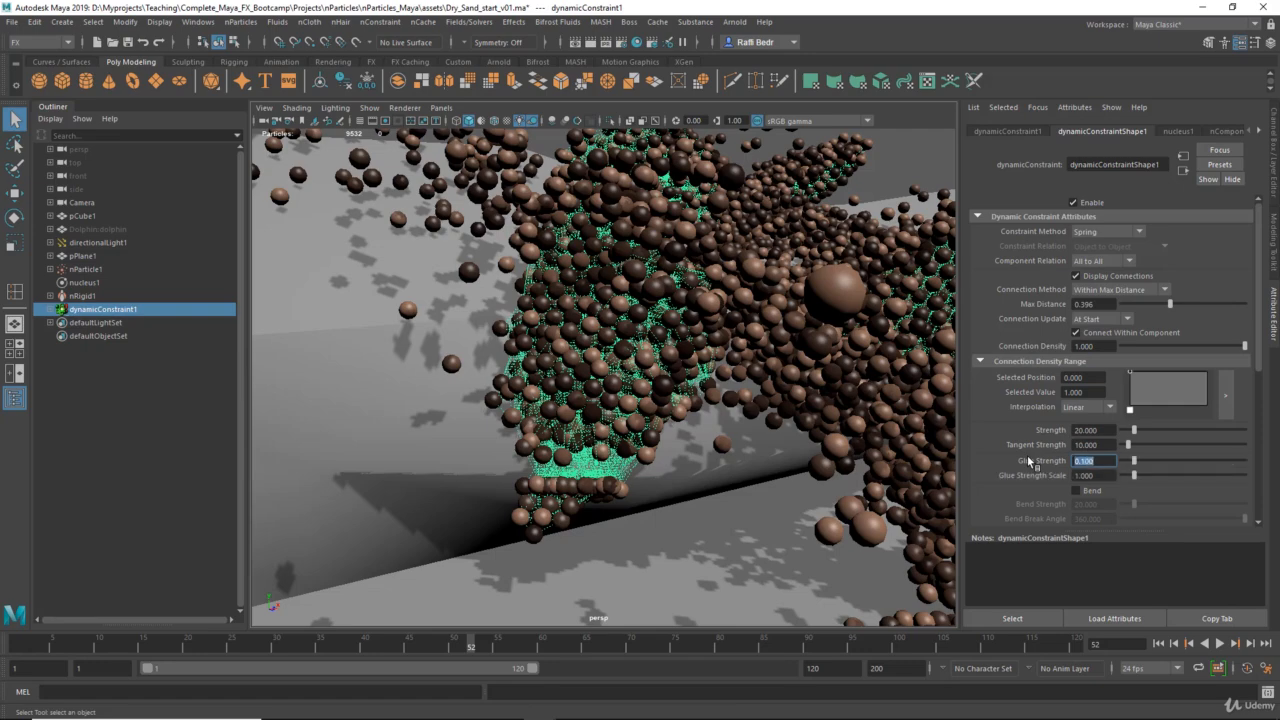
pyautogui.click(1220, 644)
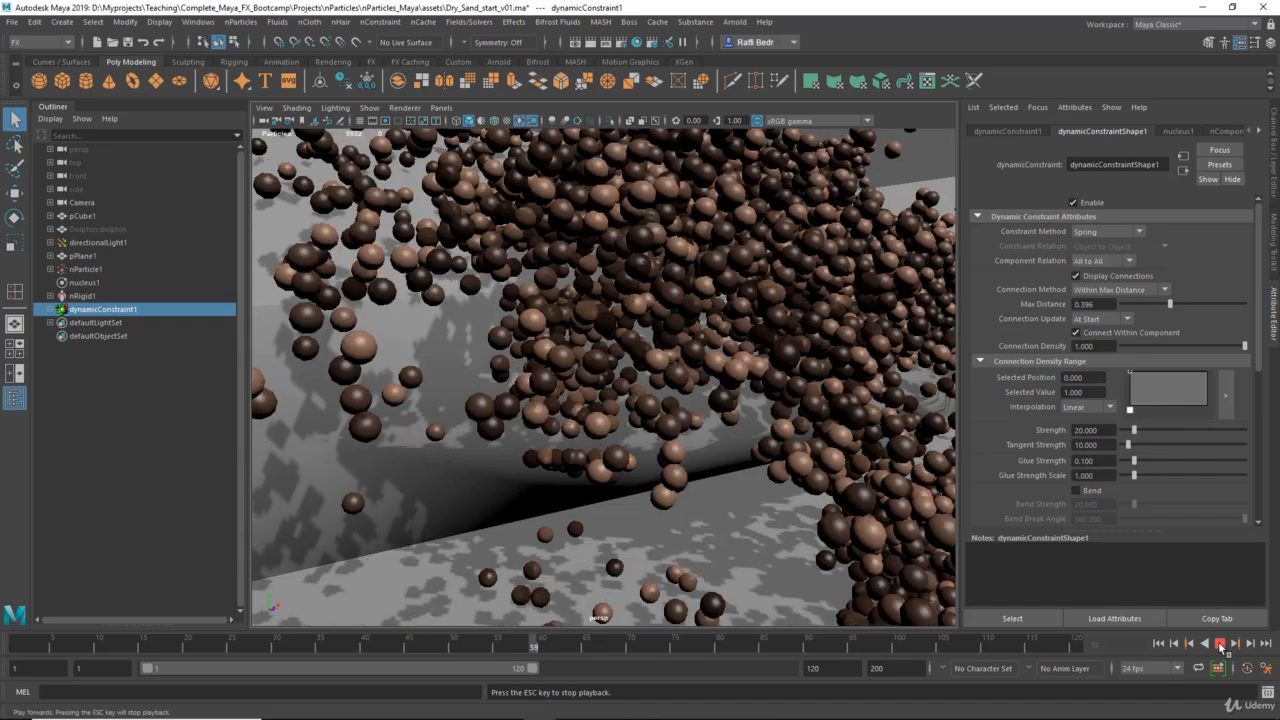
pyautogui.click(1220, 644)
pyautogui.keyDown('alt'); pyautogui.moveTo(637, 327); pyautogui.dragTo(606, 350); pyautogui.keyUp('alt')
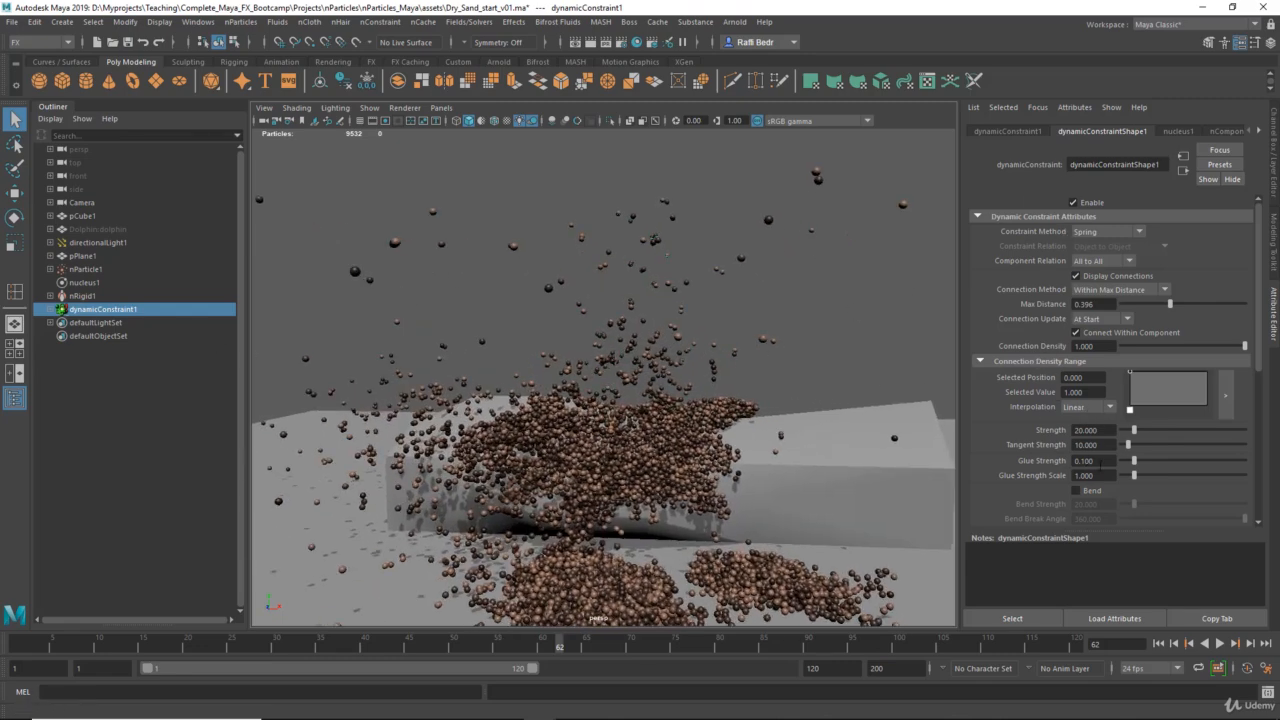
# Step: Restore the dynamic constraint's Glue Strength to 1
pyautogui.doubleClick(1100, 462)
pyautogui.write('1')
pyautogui.press('Return')
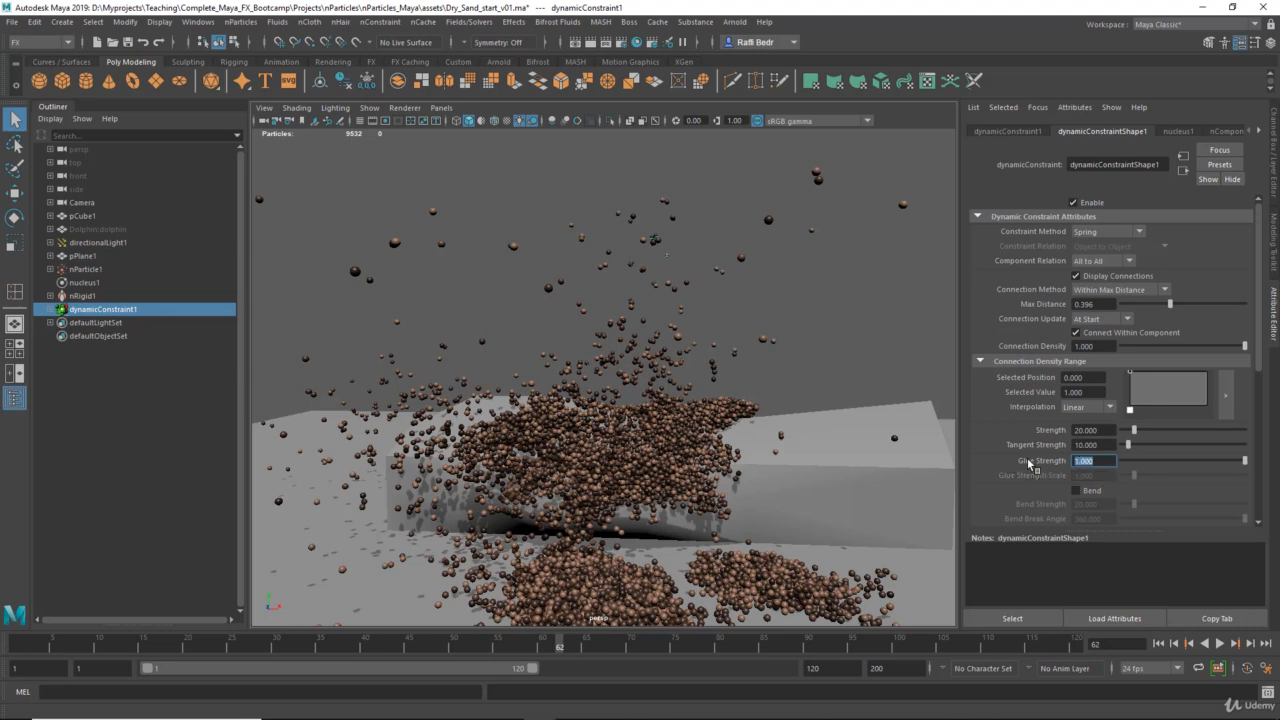
# Step: Set the Substeps of the nucleus1 solver to 10
pyautogui.click(1178, 133)
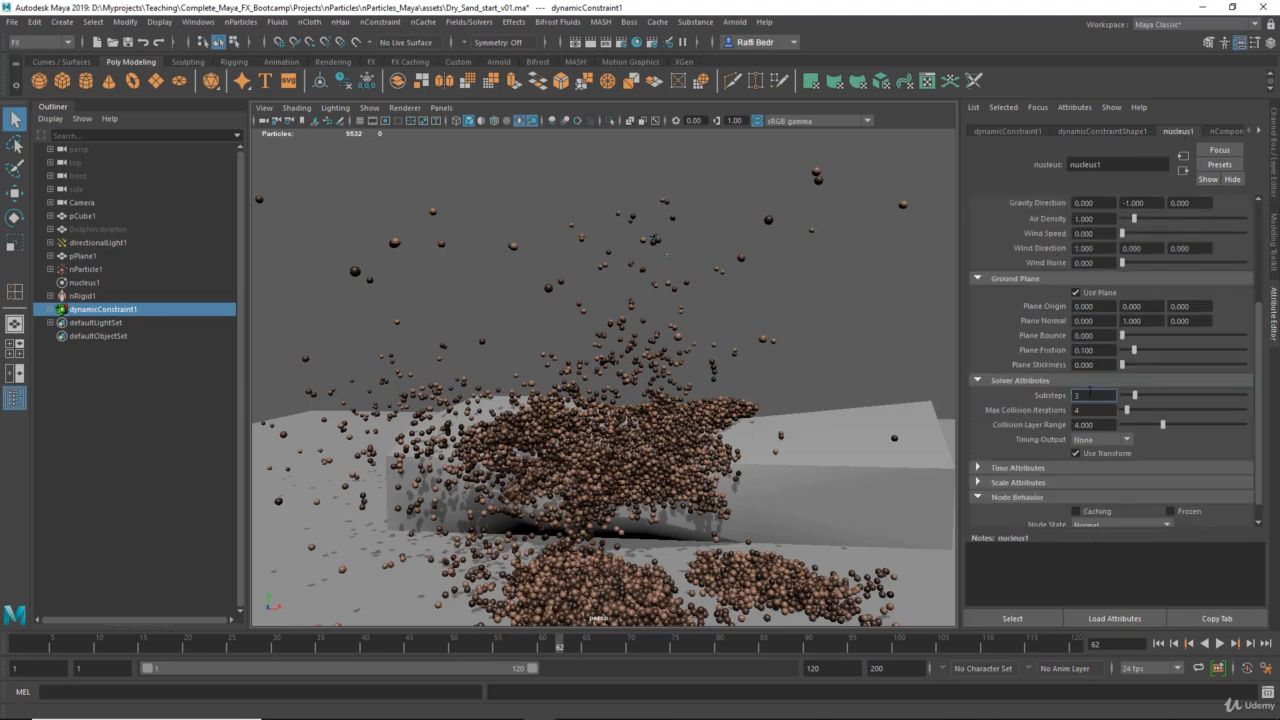
pyautogui.write('10')
pyautogui.press('Return')
# Step: Switch the viewport to the scene's Camera, clear the selection and rewind to the first frame
pyautogui.click(441, 107)
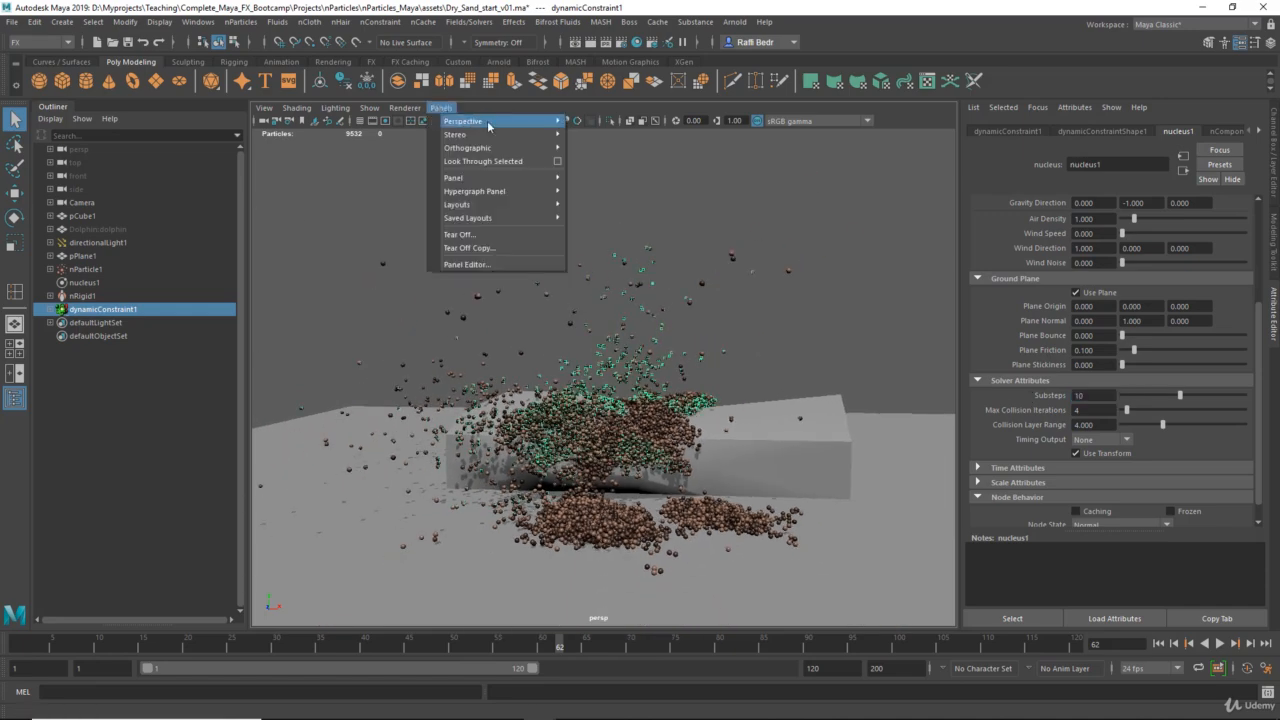
pyautogui.moveTo(540, 121)
pyautogui.click(594, 122)
pyautogui.click(755, 218)
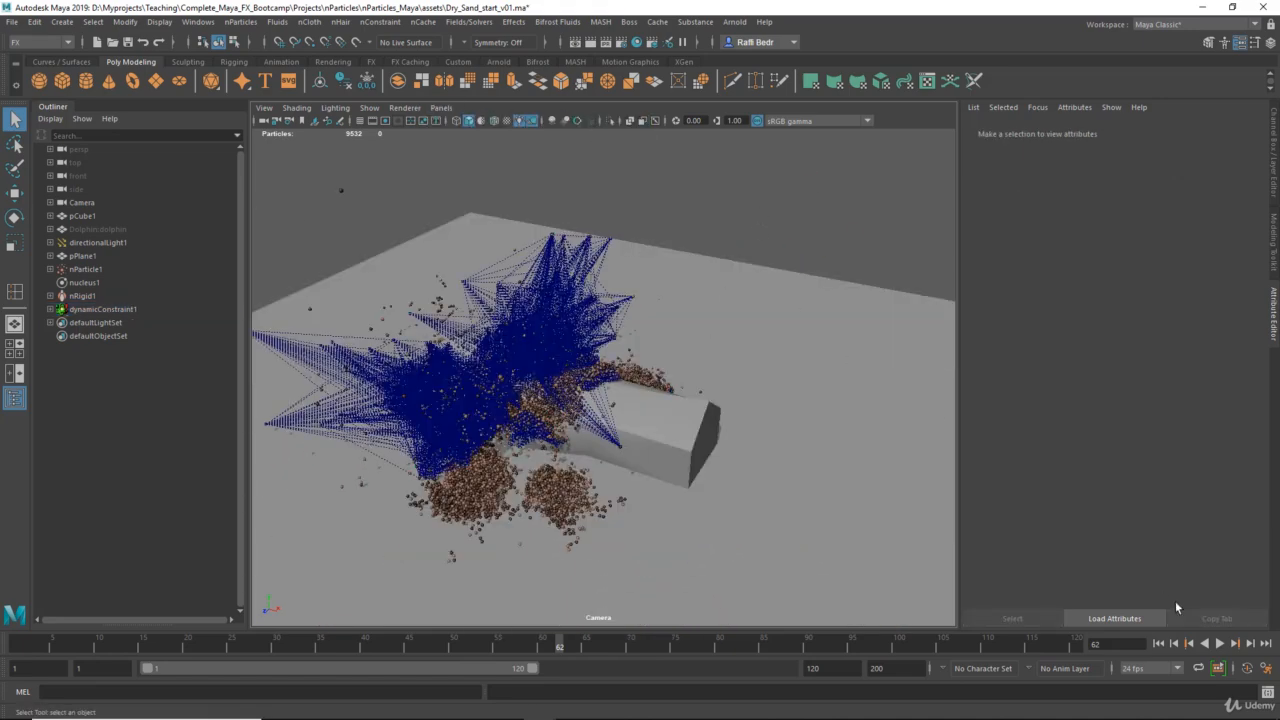
pyautogui.click(1158, 643)
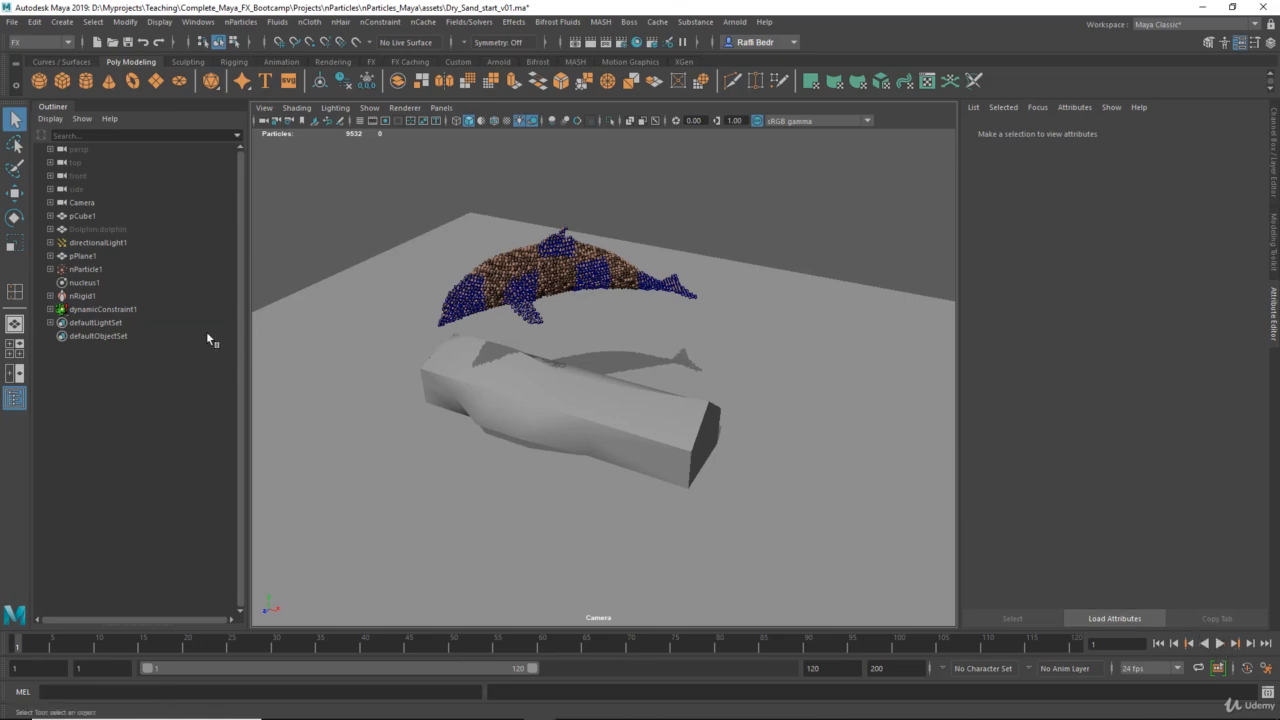
# Step: Hide dynamicConstraint1 and play the simulation to about frame 43
pyautogui.click(105, 310)
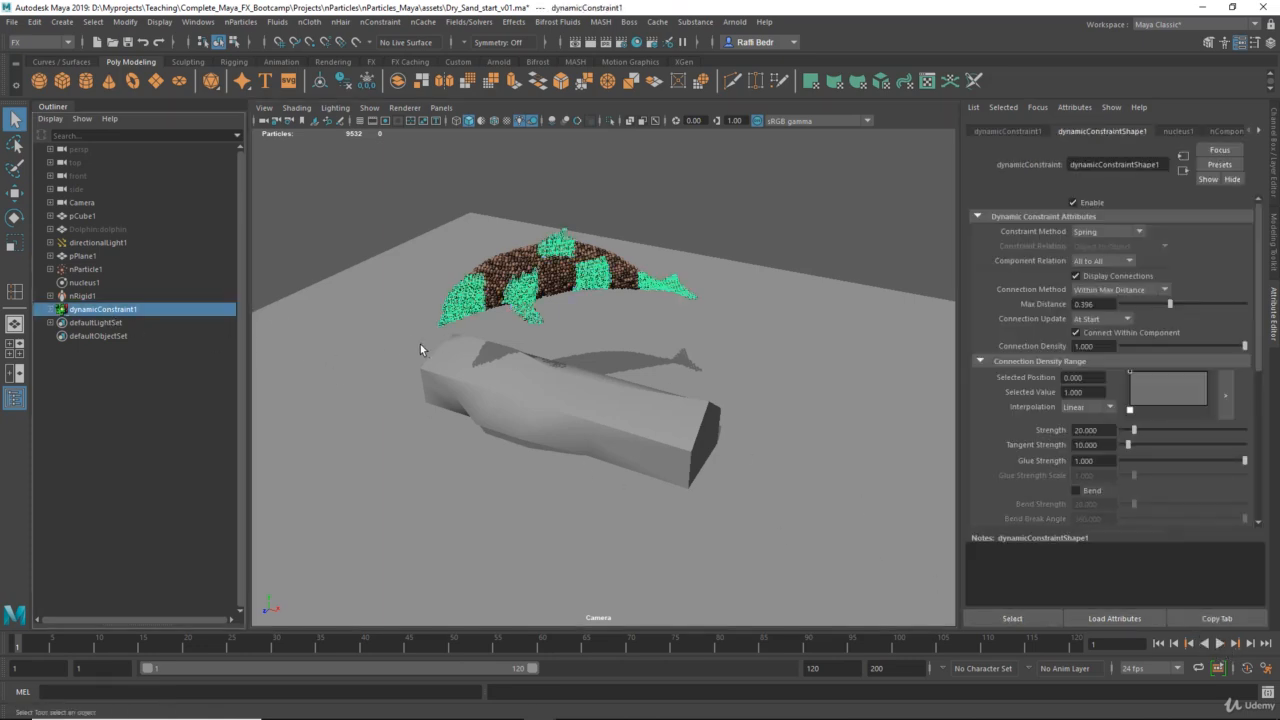
pyautogui.hotkey('ctrl', 'h')
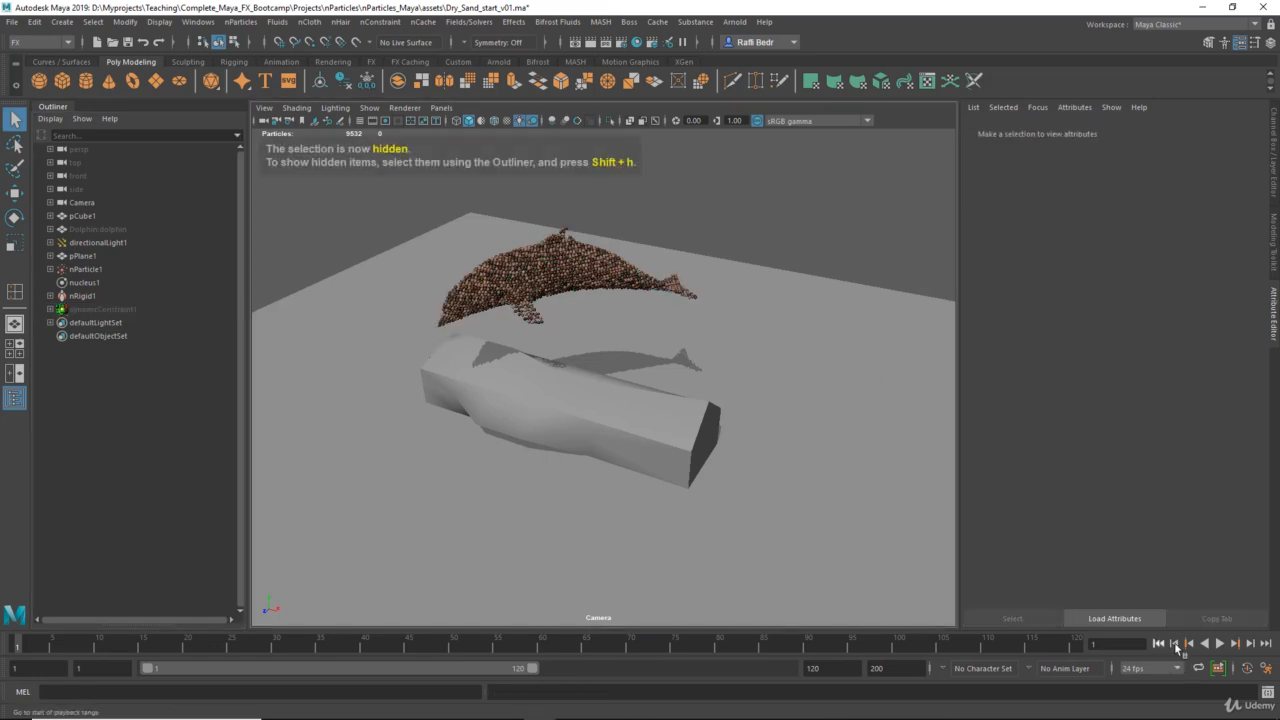
pyautogui.click(1220, 644)
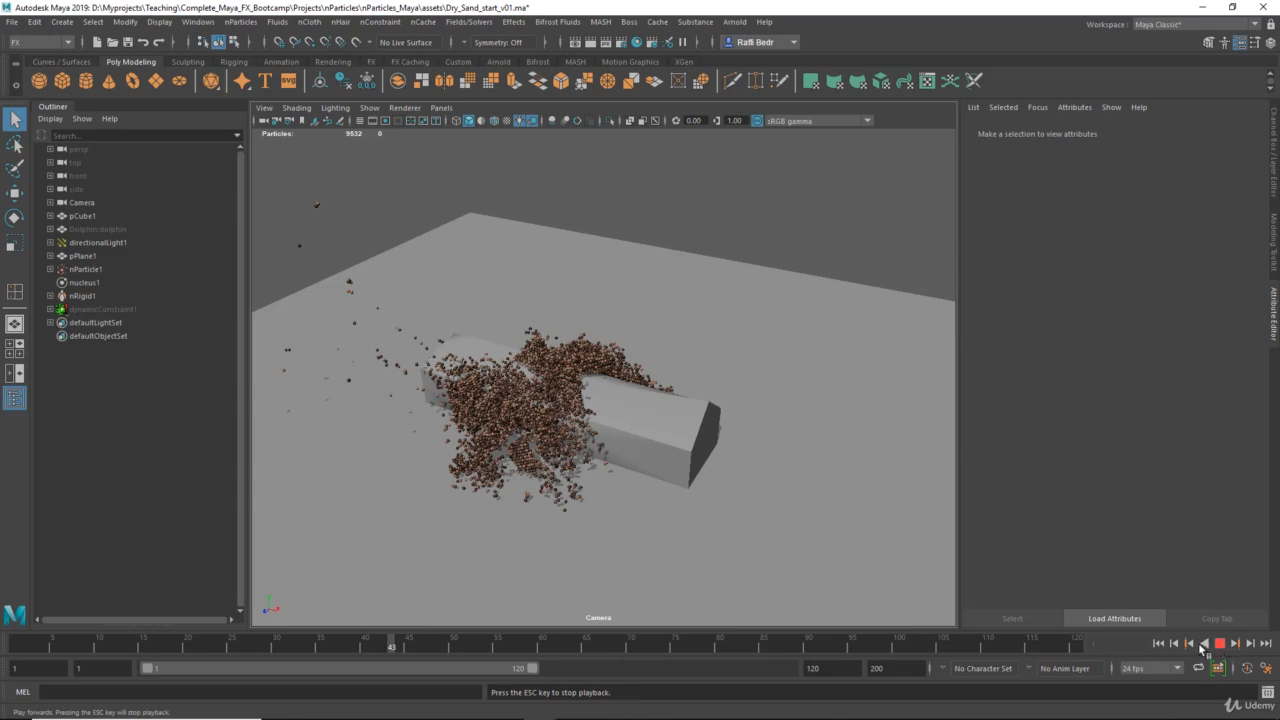
pyautogui.press('Escape')
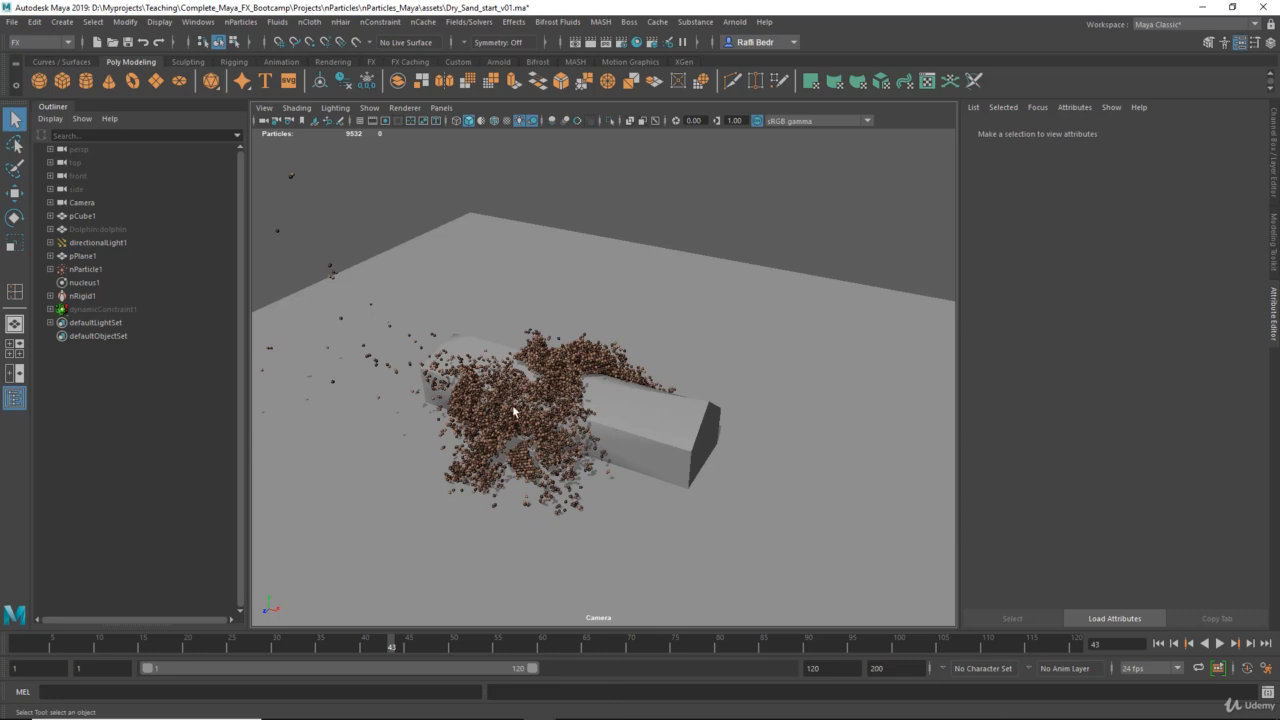
# Step: Set the nucleus1 solver's Substeps to 16 and its Max Collision Iterations to 8
pyautogui.click(86, 283)
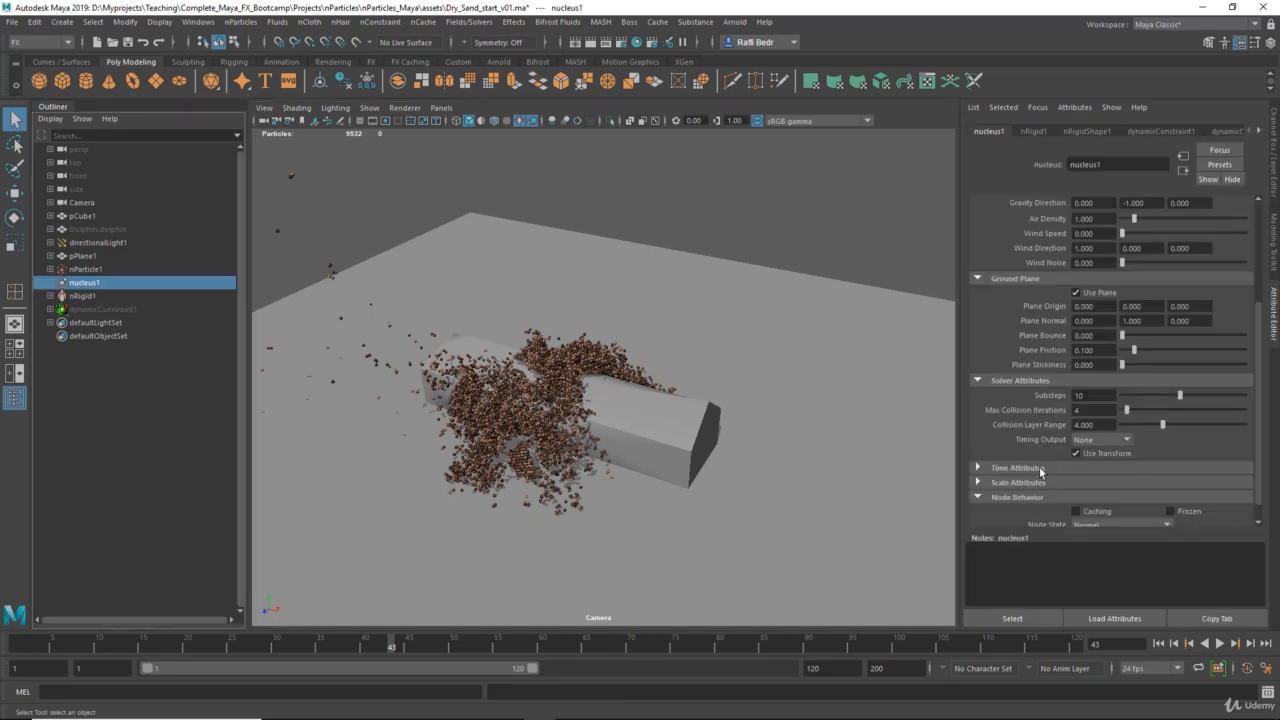
pyautogui.doubleClick(1082, 396)
pyautogui.press('Return')
pyautogui.press('Tab')
# Step: Playblast the simulation from the first frame with Save to file and Save depth enabled, and minimize the preview after watching it
pyautogui.click(1159, 643)
pyautogui.rightClick(622, 642)
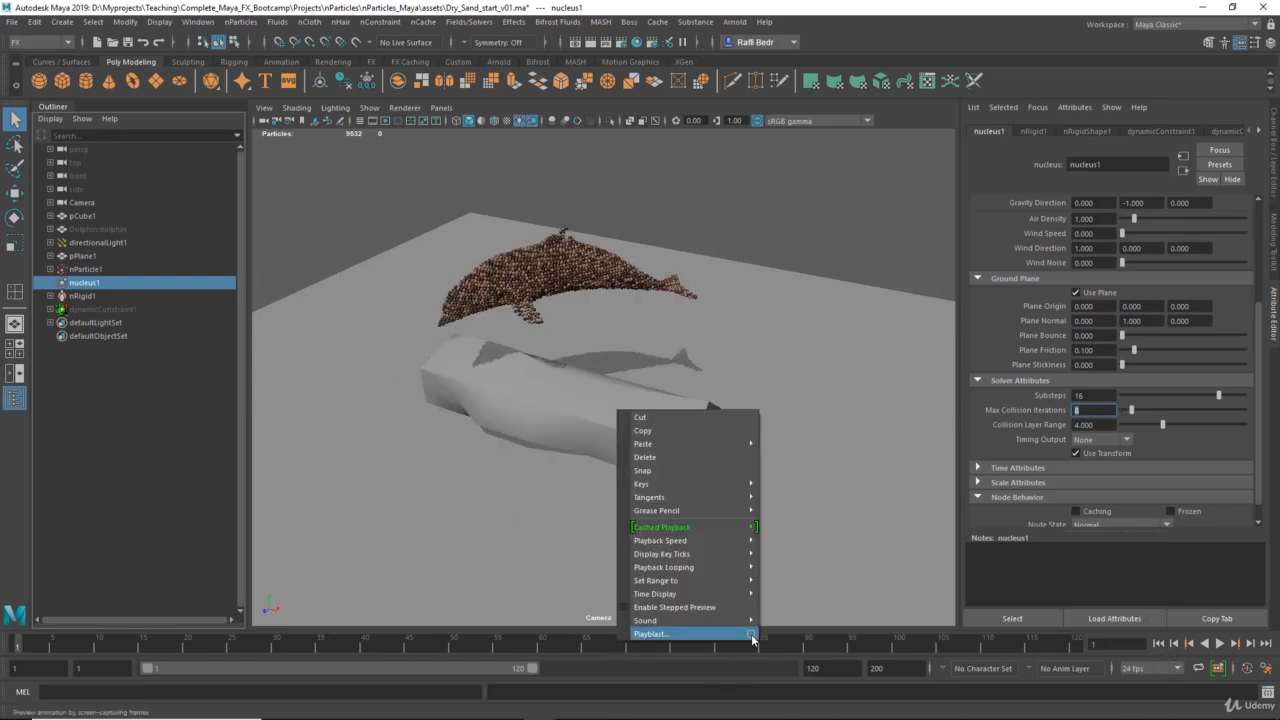
pyautogui.click(752, 635)
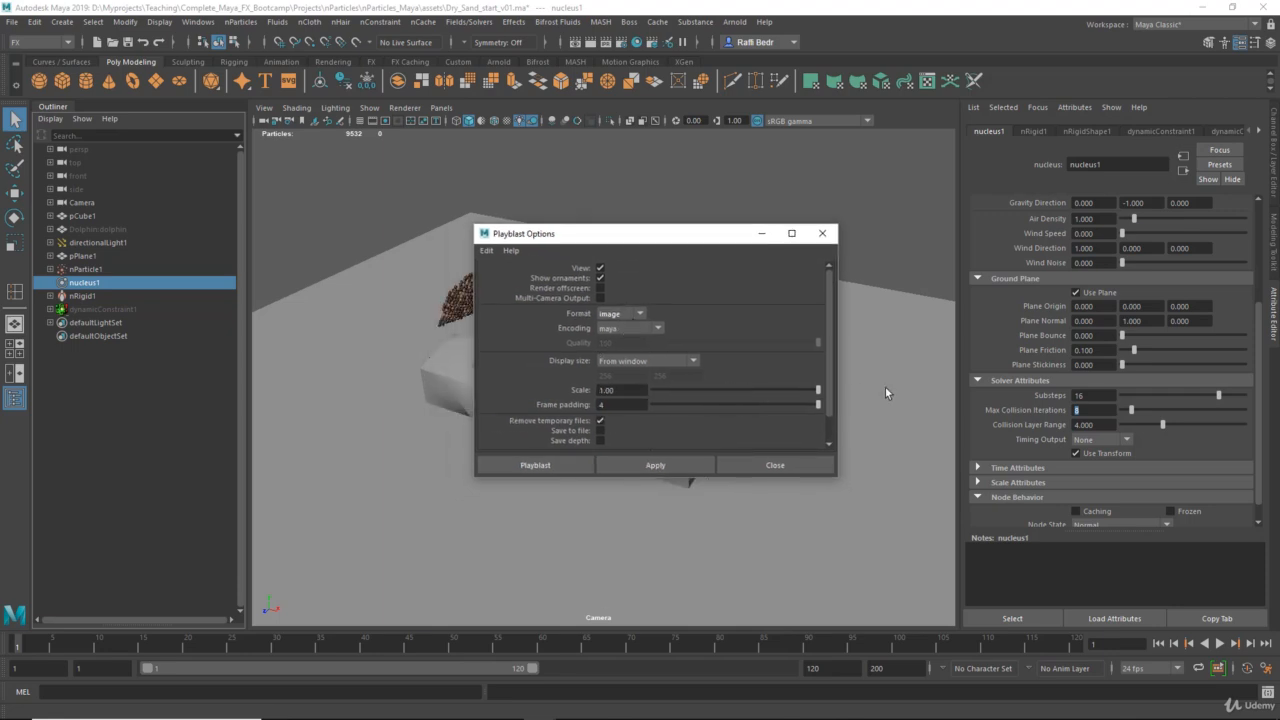
pyautogui.scroll(-1, 650, 418)
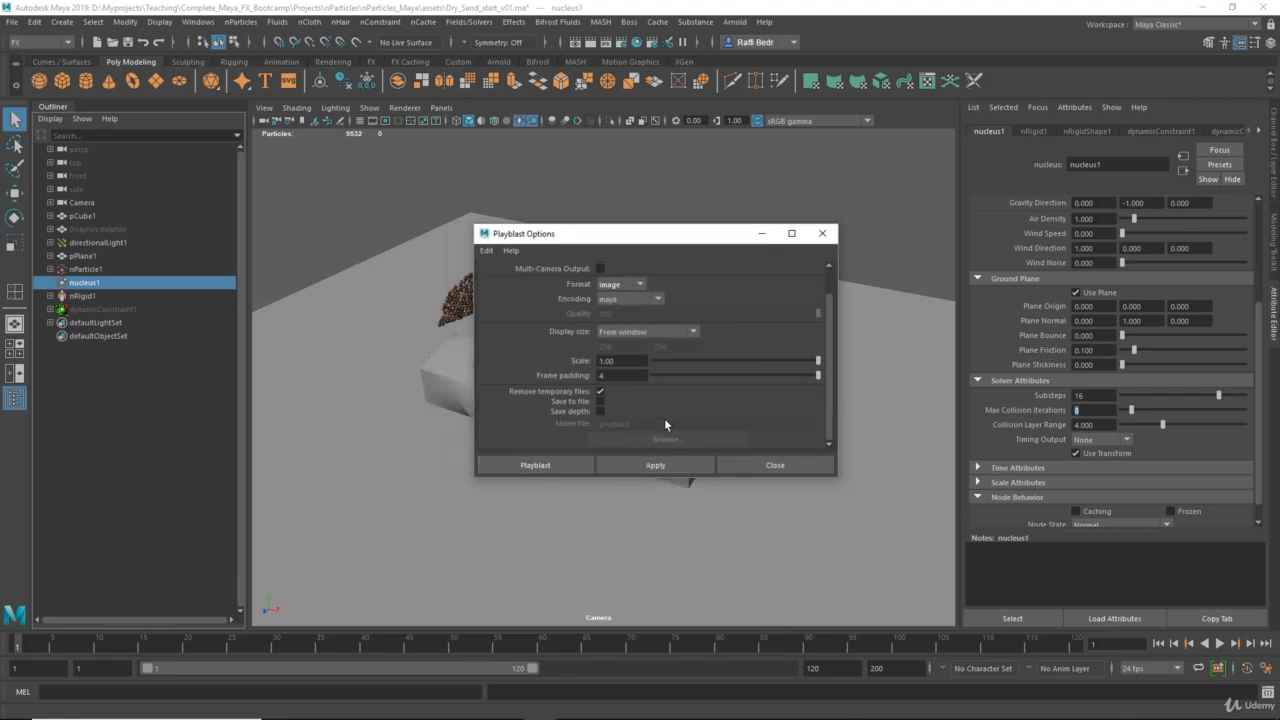
pyautogui.click(600, 402)
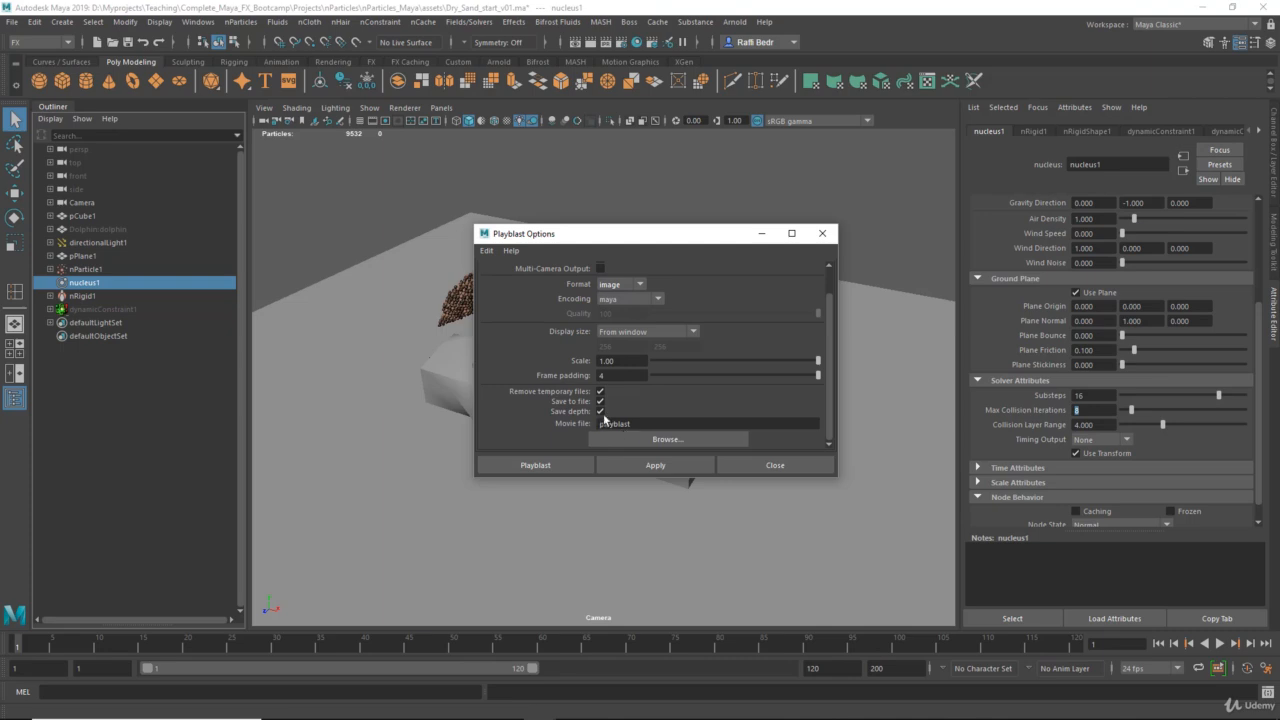
pyautogui.click(532, 468)
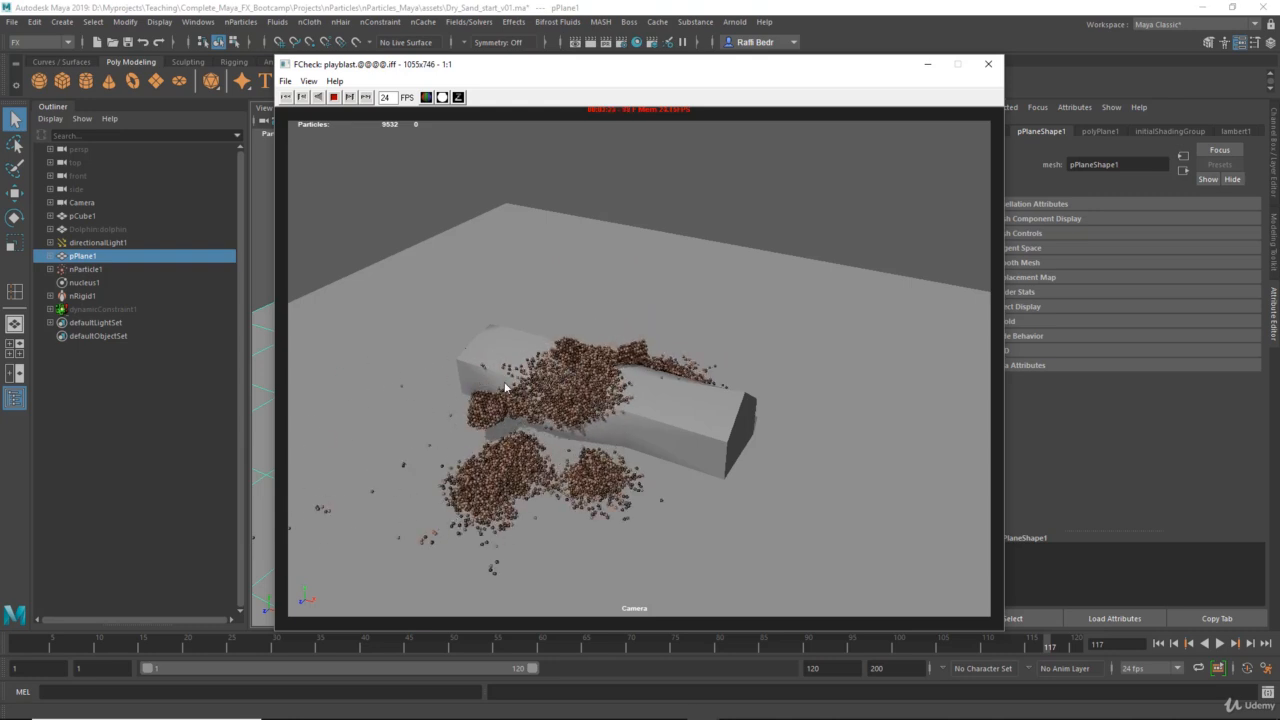
pyautogui.click(333, 97)
pyautogui.click(927, 64)
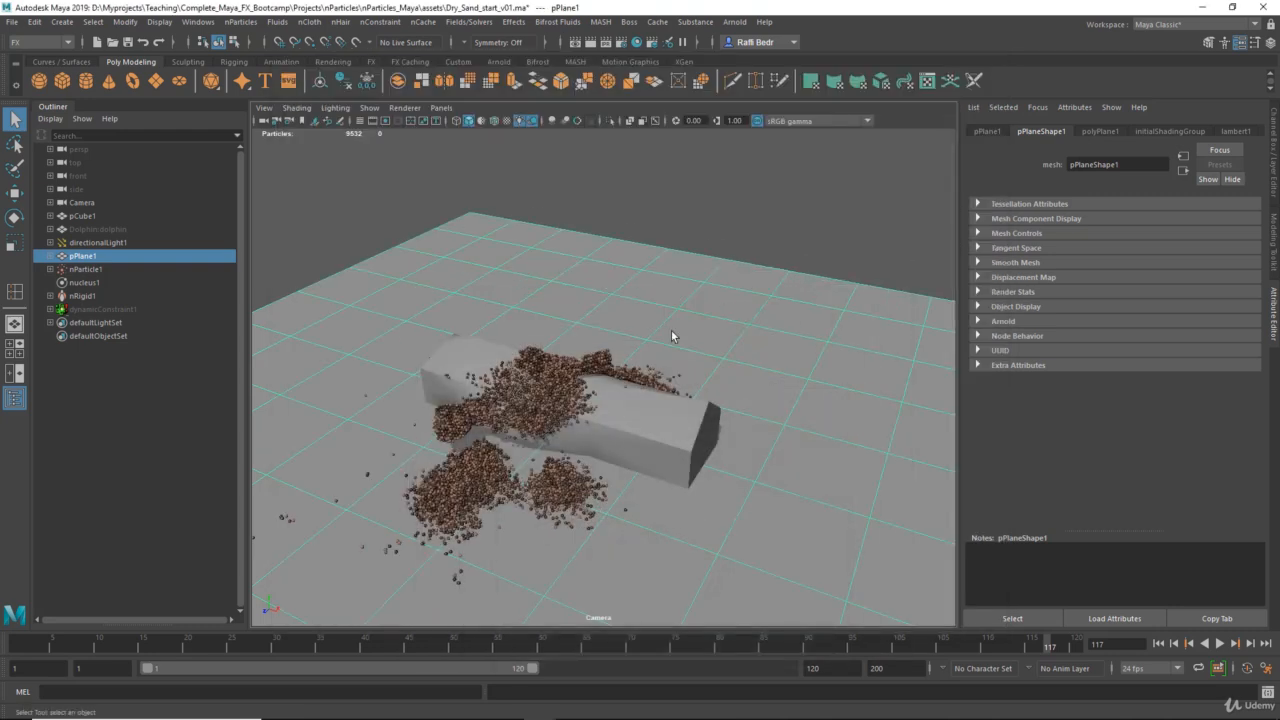
# Step: Set the Strength of dynamicConstraint1 to 2
pyautogui.click(97, 310)
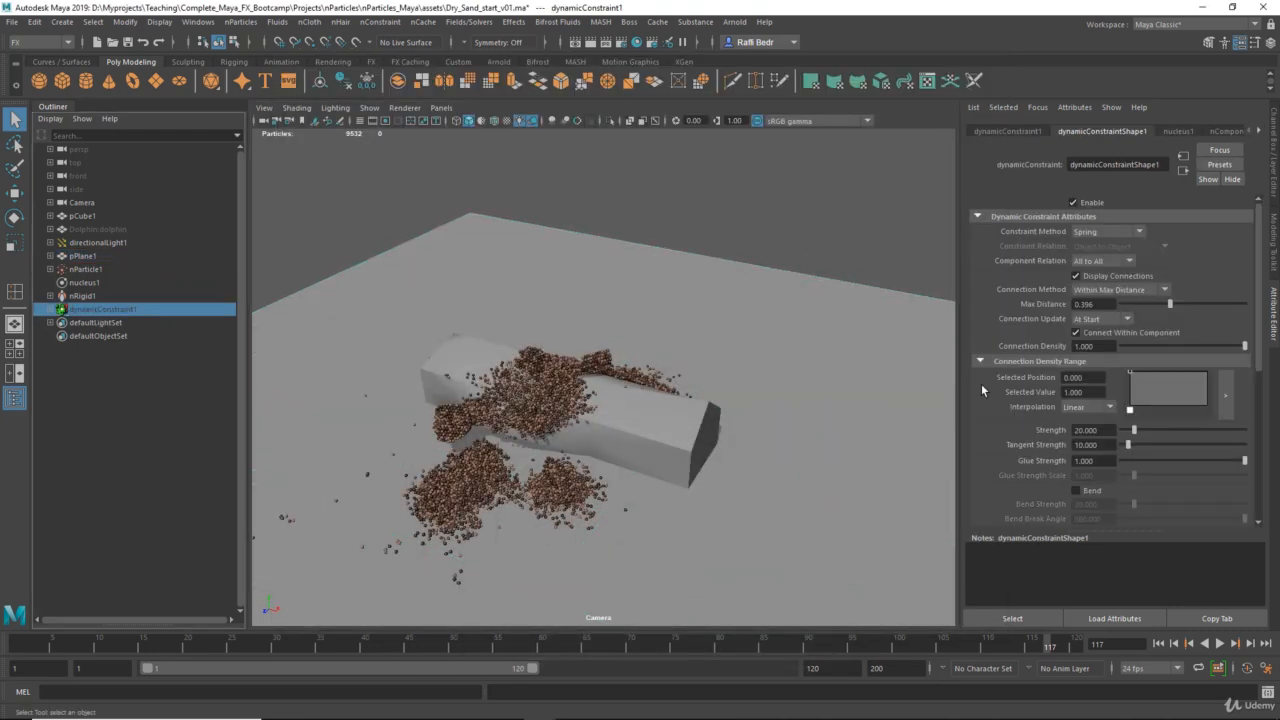
pyautogui.moveTo(1103, 432); pyautogui.dragTo(1067, 439)
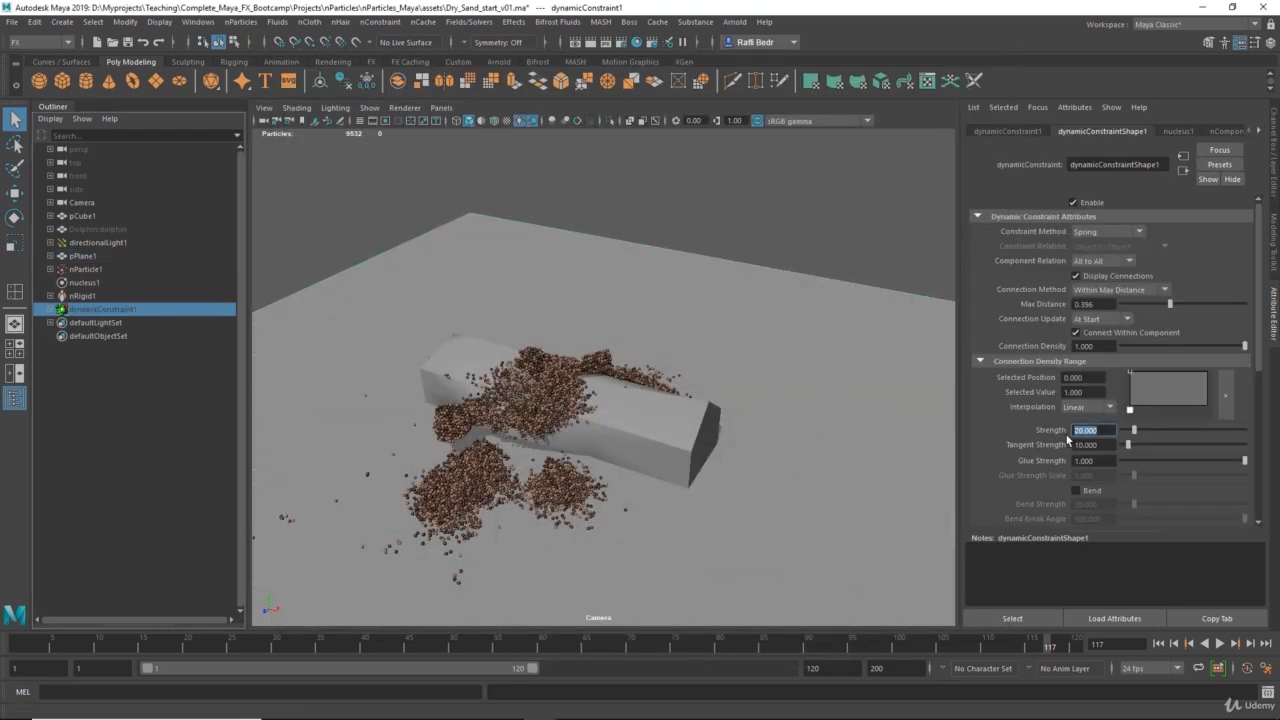
pyautogui.write('10')
pyautogui.press('Return')
# Step: Playblast the simulation again from the first frame to a file named playblast2
pyautogui.click(1150, 643)
pyautogui.rightClick(680, 642)
pyautogui.click(750, 635)
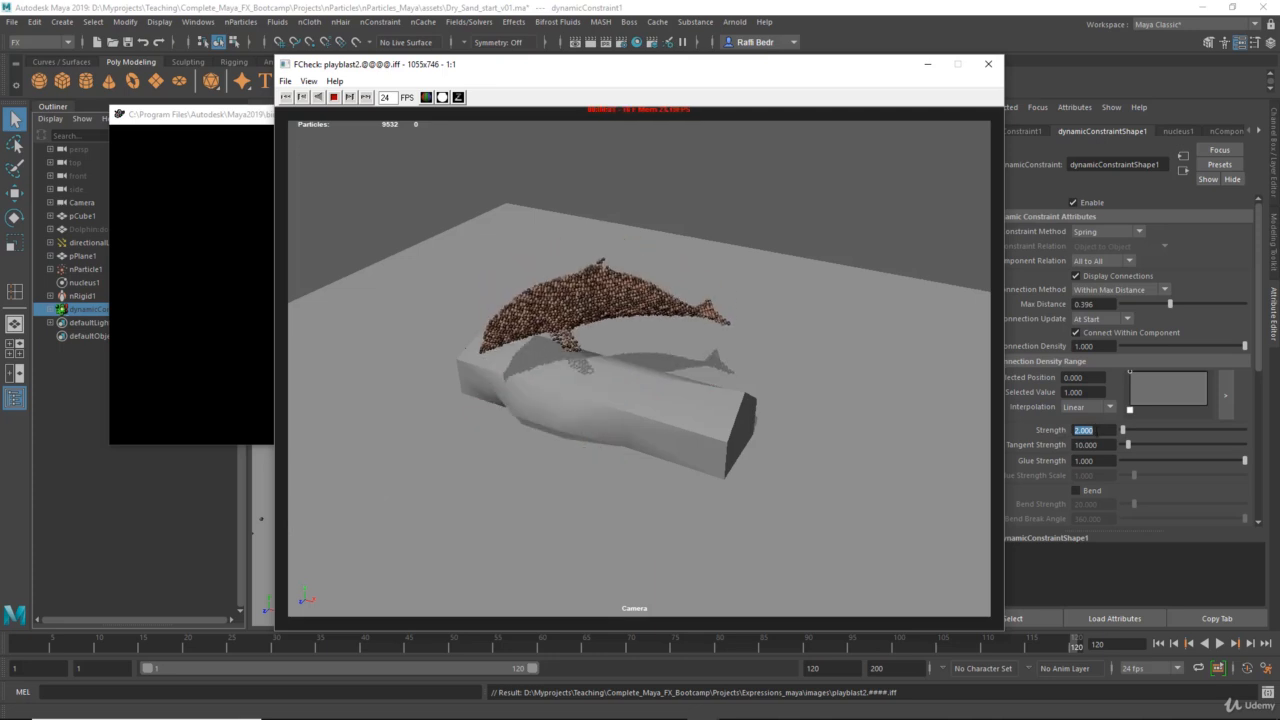
pyautogui.click(1057, 430)
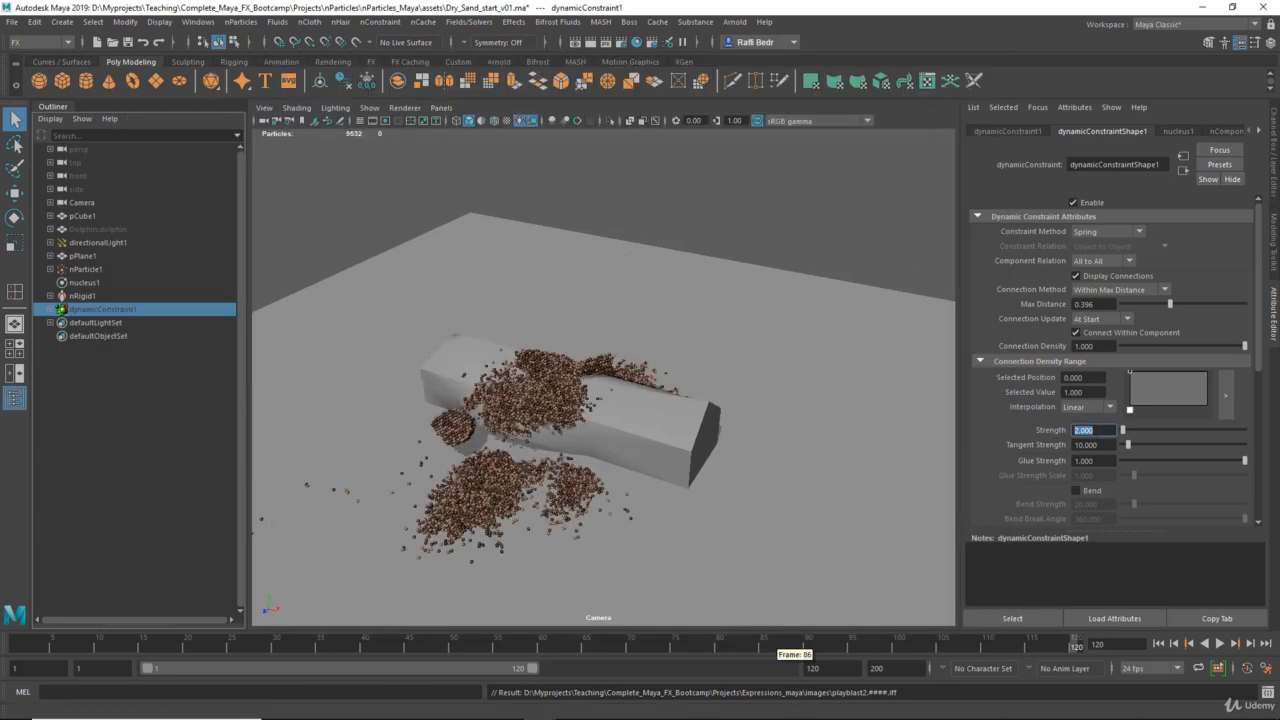
# Step: Switch to the FCheck preview of playblast2, watch the crumbling dolphin and minimize it
pyautogui.moveTo(703, 707)
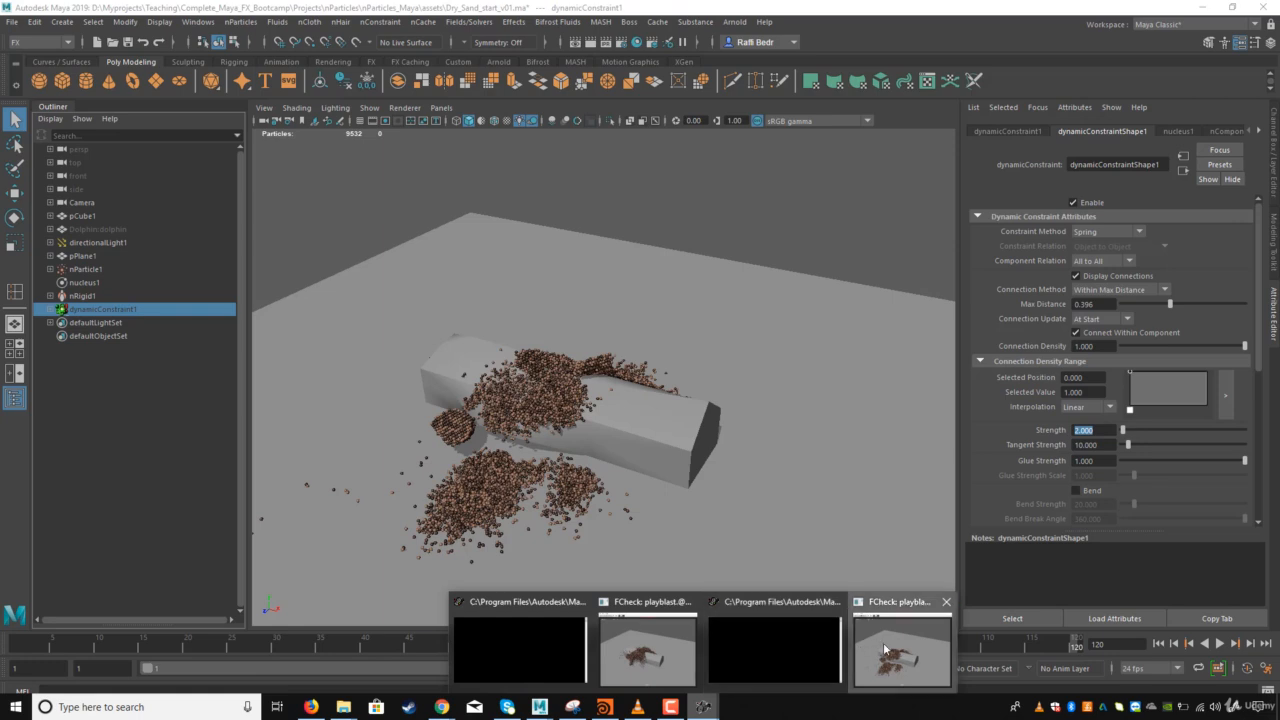
pyautogui.click(862, 650)
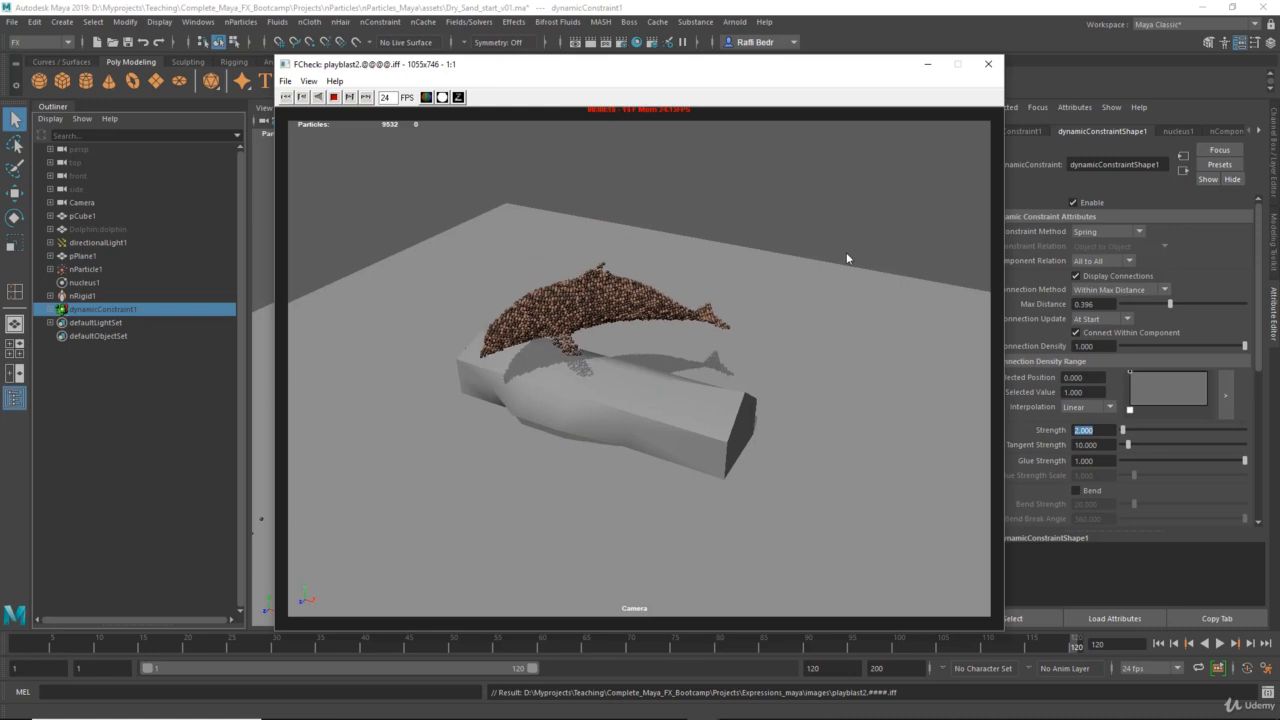
pyautogui.click(927, 64)
pyautogui.click(668, 419)
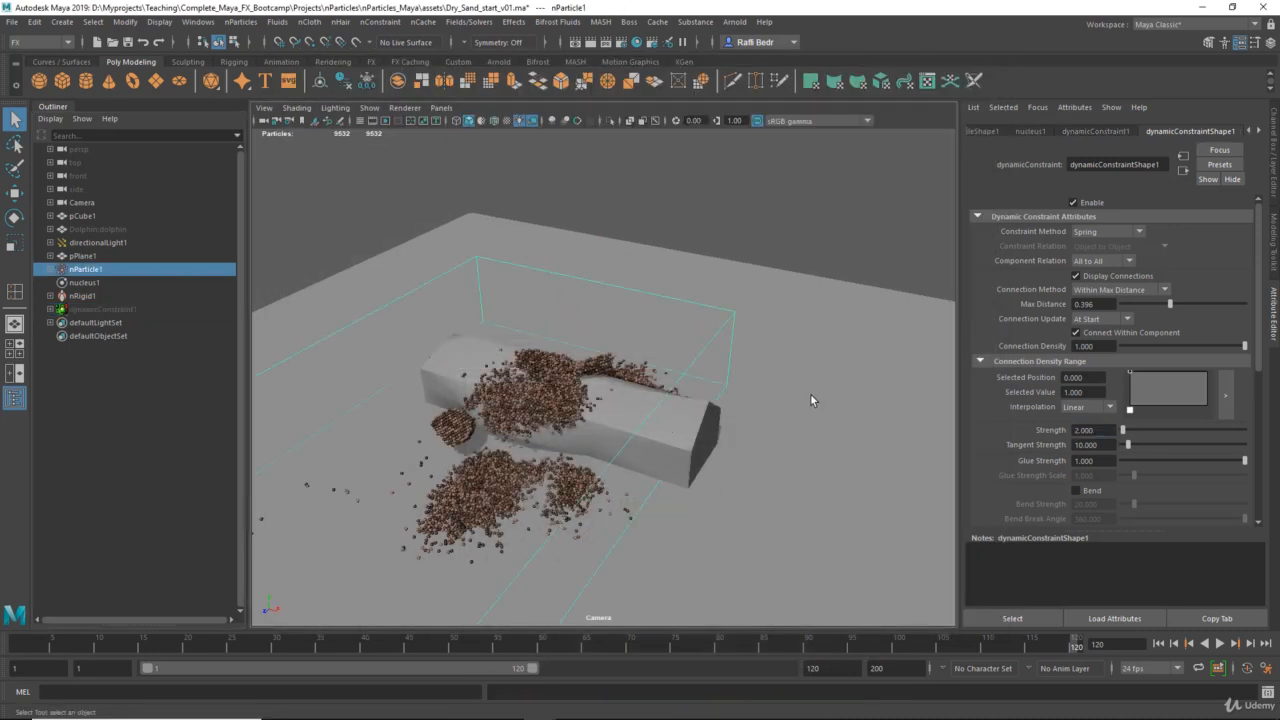
pyautogui.click(699, 440)
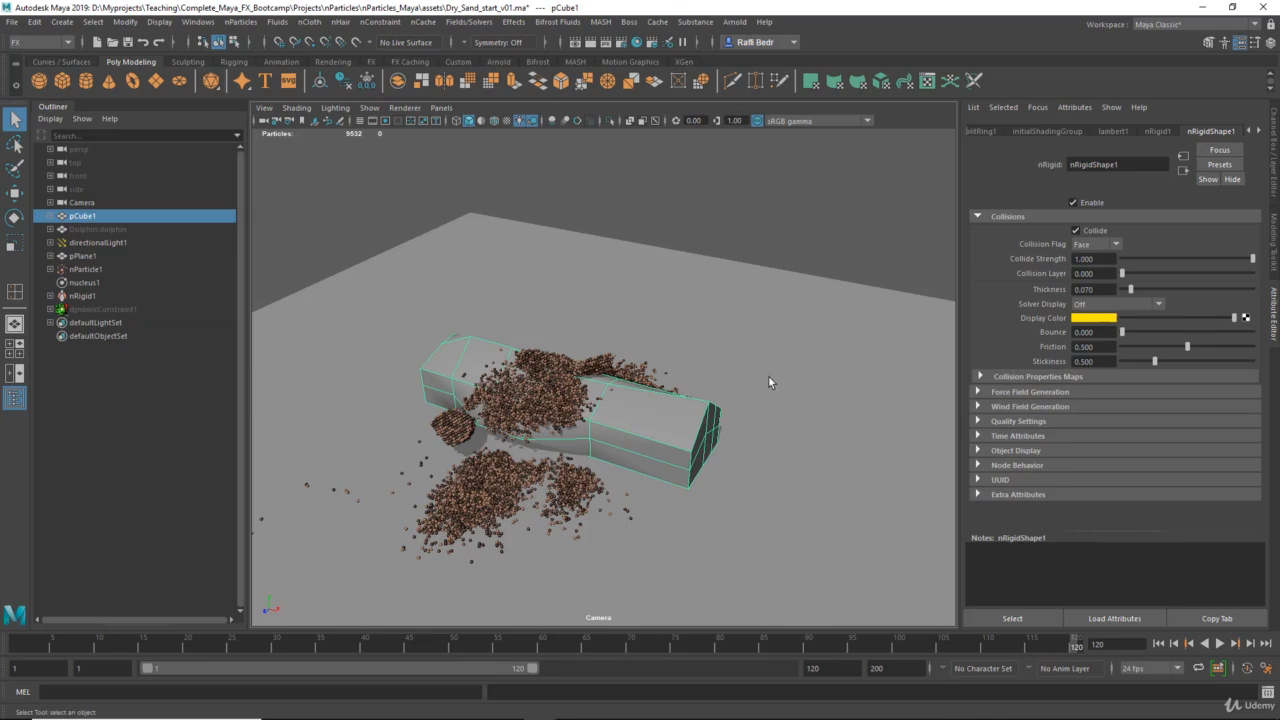
pyautogui.click(797, 211)
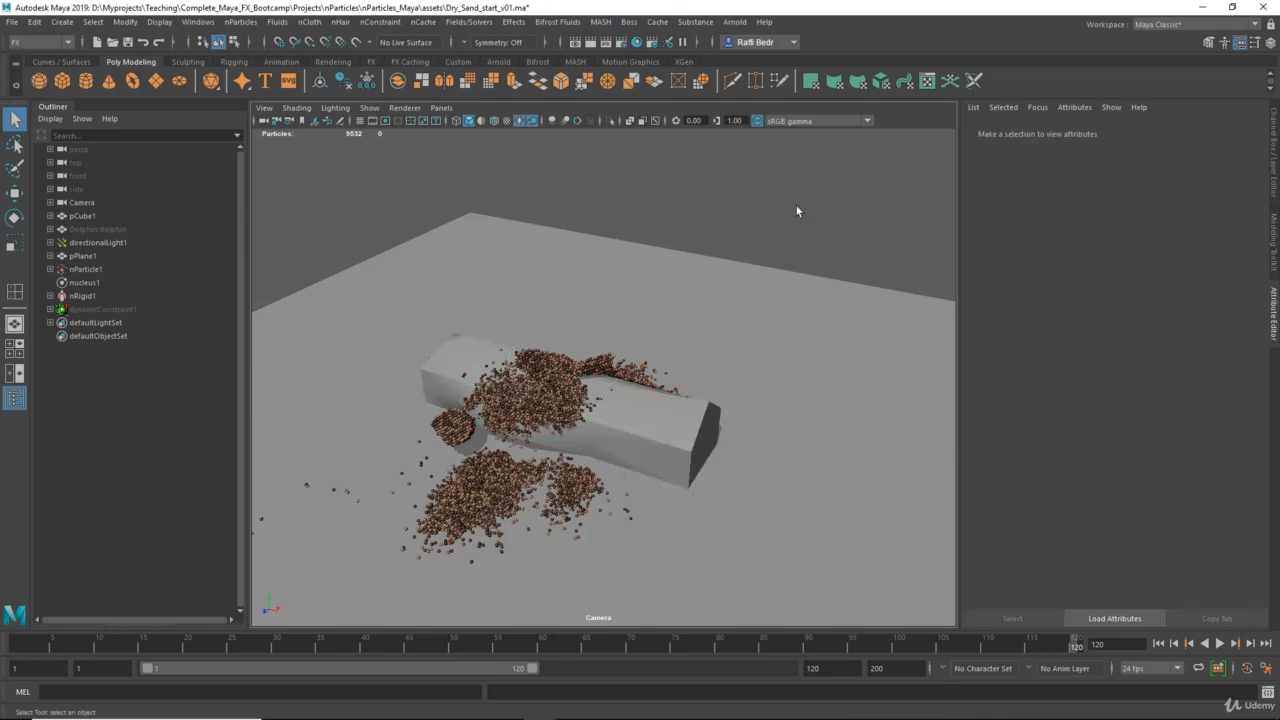